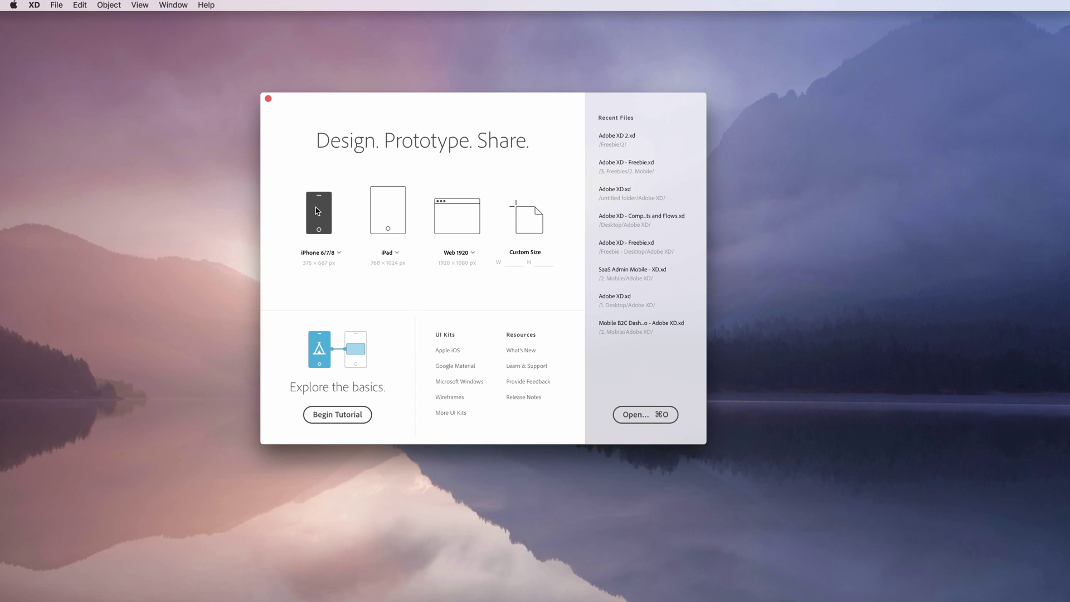
# Create a new document from the iPhone 6/7/8 artboard preset
pyautogui.click(318, 211)
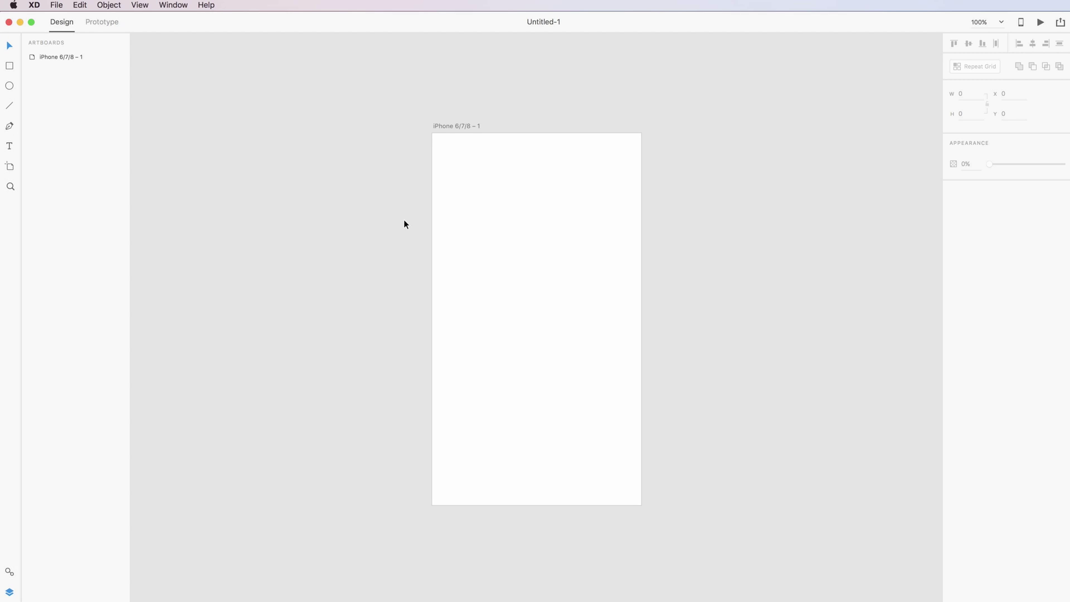
# Draw a 375×63 rectangle spanning the top of the artboard
pyautogui.scroll(3, 403, 224)
pyautogui.scroll(-2, 404, 223)
pyautogui.hscroll(3, 403, 224)
pyautogui.scroll(1, 403, 221)
pyautogui.hscroll(-2, 404, 221)
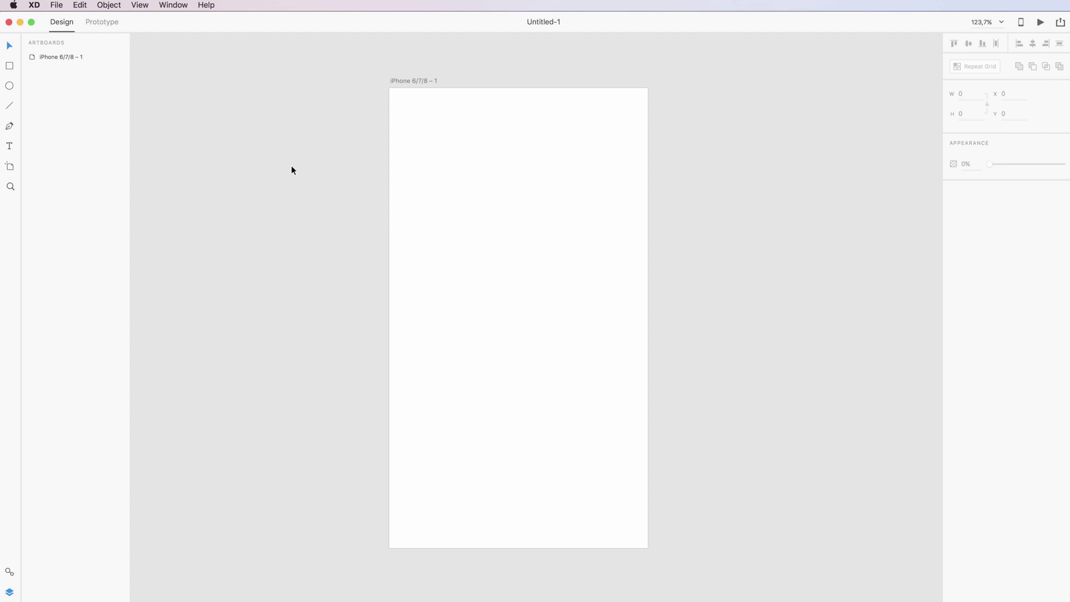
pyautogui.click(11, 67)
pyautogui.moveTo(390, 88)
pyautogui.mouseDown()
pyautogui.moveTo(640, 153)
pyautogui.moveTo(649, 133)
pyautogui.mouseUp()
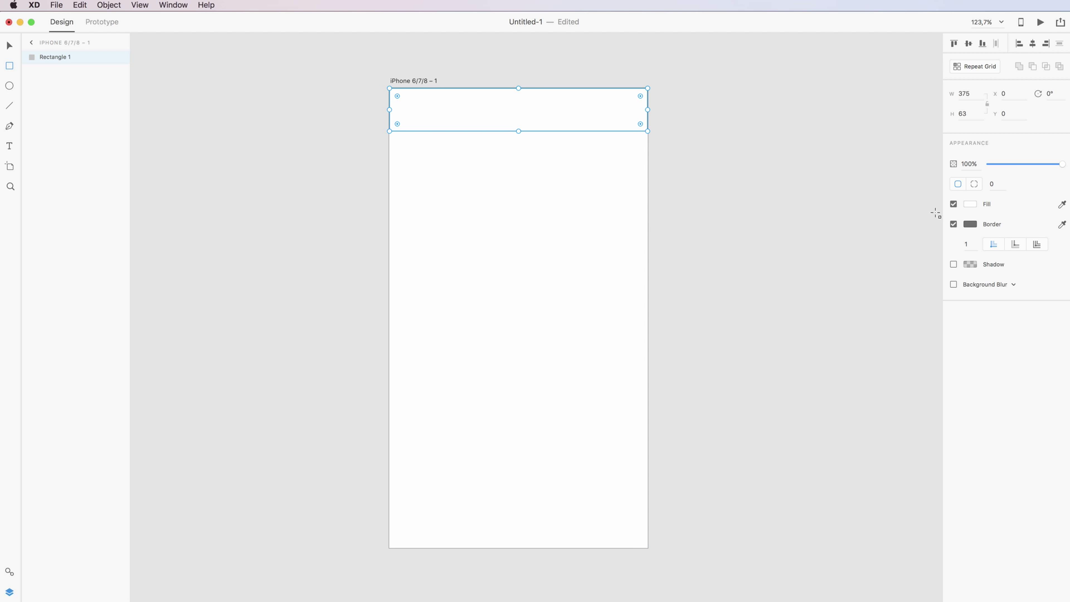
# Style the header bar with no border, #0076FF blue fill and a drop shadow
pyautogui.click(954, 224)
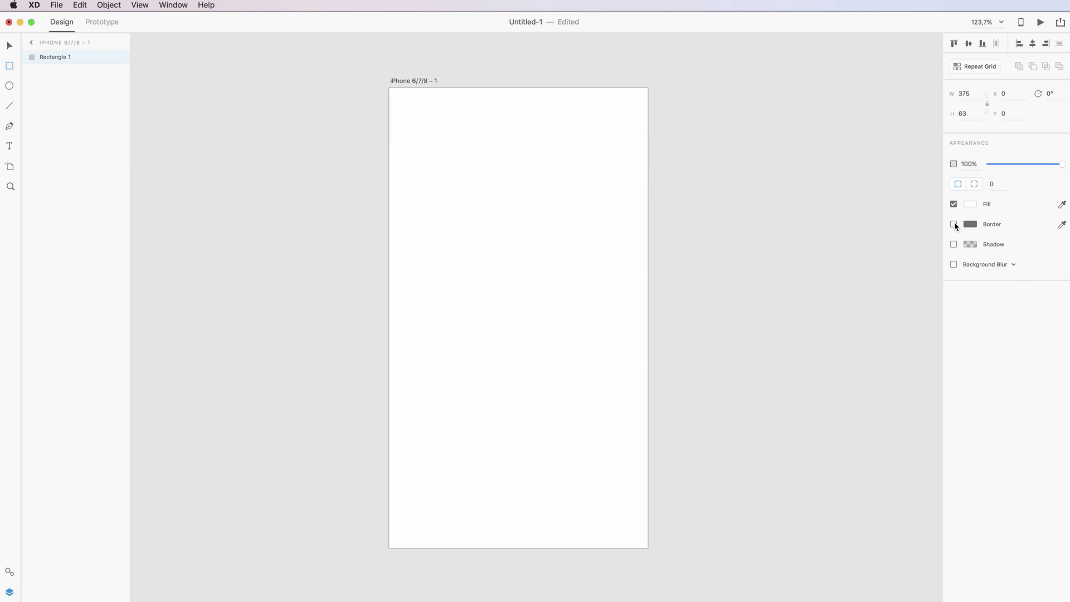
pyautogui.click(971, 206)
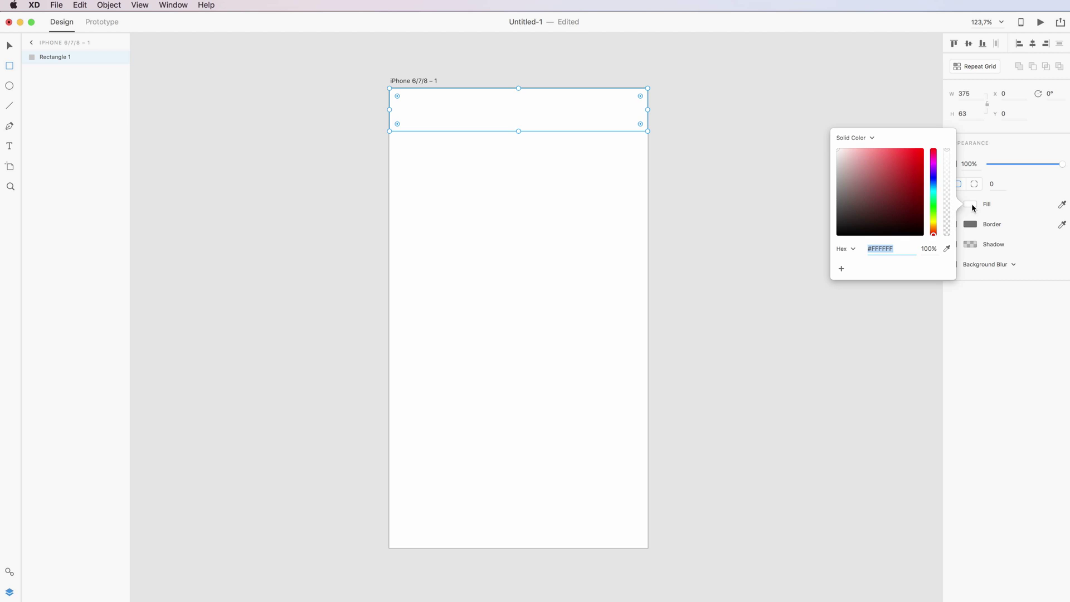
pyautogui.click(933, 184)
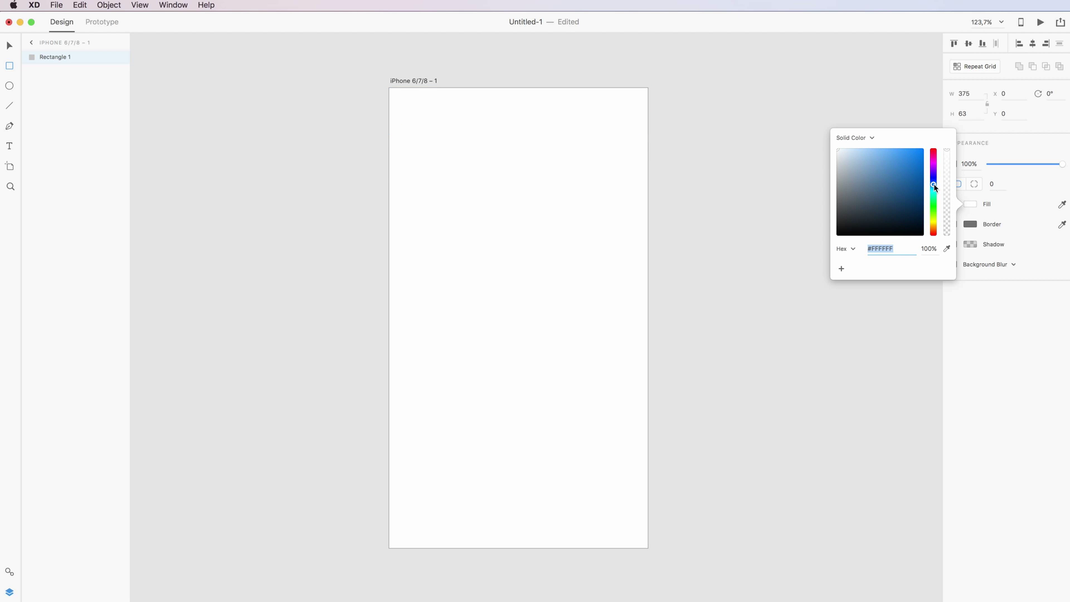
pyautogui.moveTo(900, 168); pyautogui.dragTo(929, 145)
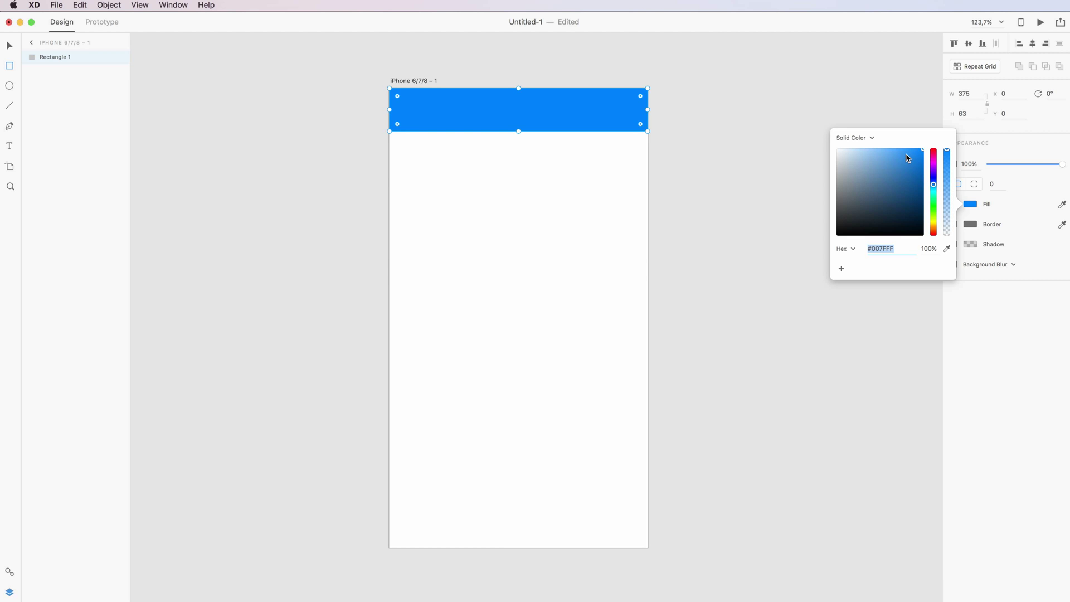
pyautogui.click(934, 186)
pyautogui.click(933, 185)
pyautogui.click(565, 178)
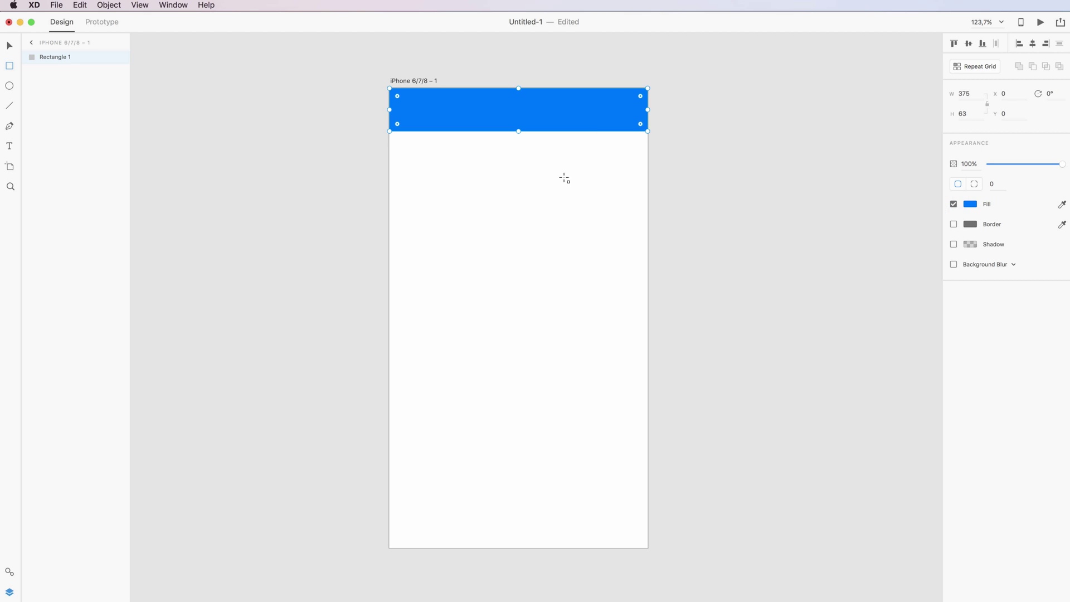
pyautogui.click(954, 244)
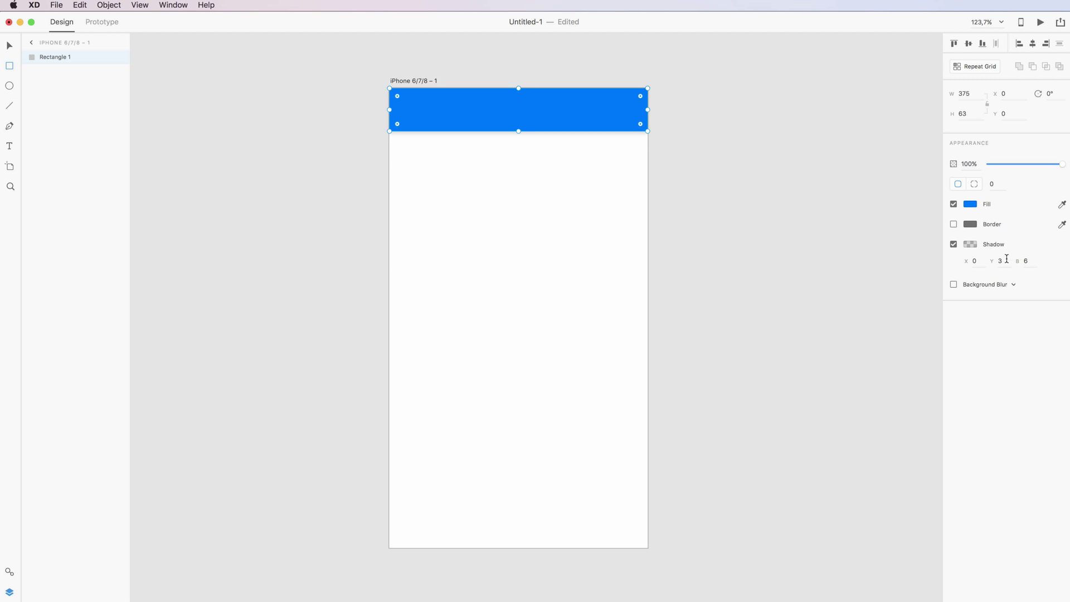
pyautogui.click(9, 45)
pyautogui.click(600, 169)
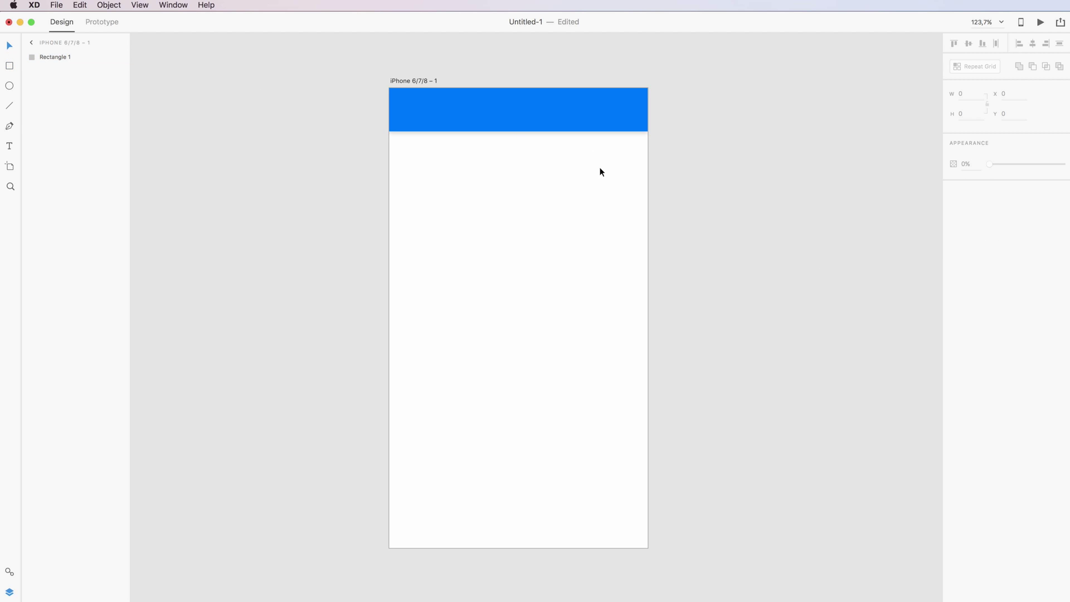
# Draw a 355×204 card rectangle just below the header
pyautogui.click(8, 67)
pyautogui.moveTo(396, 141)
pyautogui.mouseDown()
pyautogui.moveTo(633, 234)
pyautogui.moveTo(641, 282)
pyautogui.mouseUp()
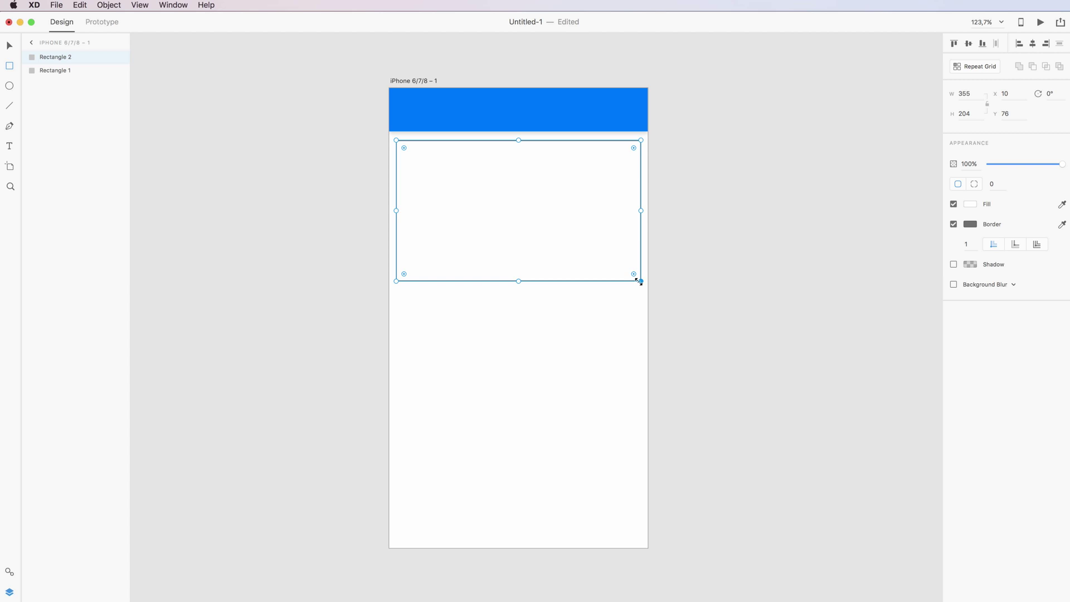
pyautogui.click(9, 46)
# Duplicate the card rectangle and resize the copy into a 68 px strip snapped beneath it
pyautogui.press('super+d')
pyautogui.moveTo(519, 139); pyautogui.dragTo(519, 328)
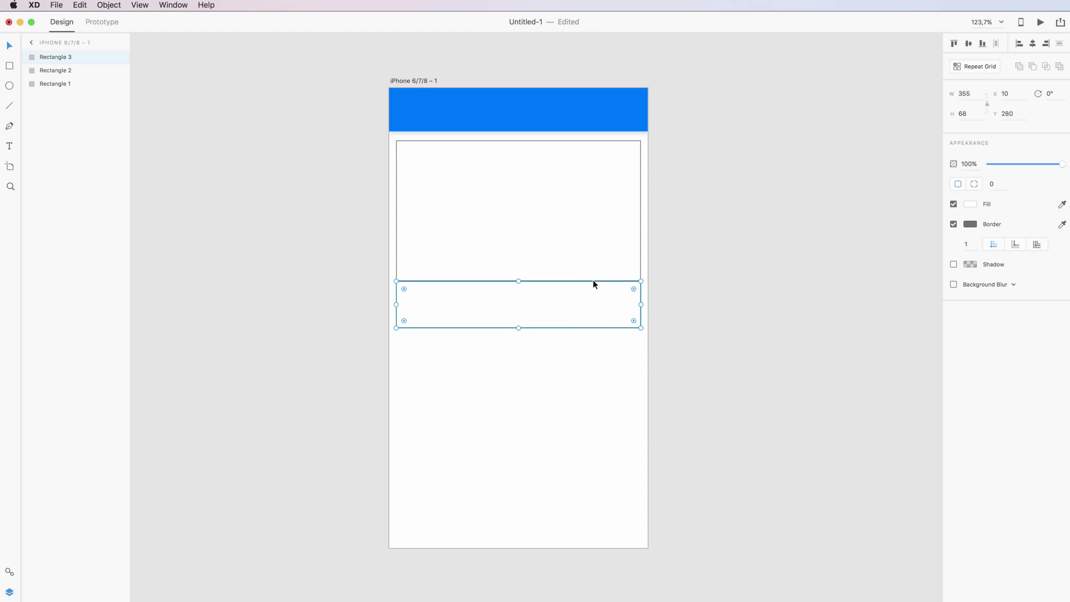
pyautogui.moveTo(593, 281); pyautogui.dragTo(592, 282)
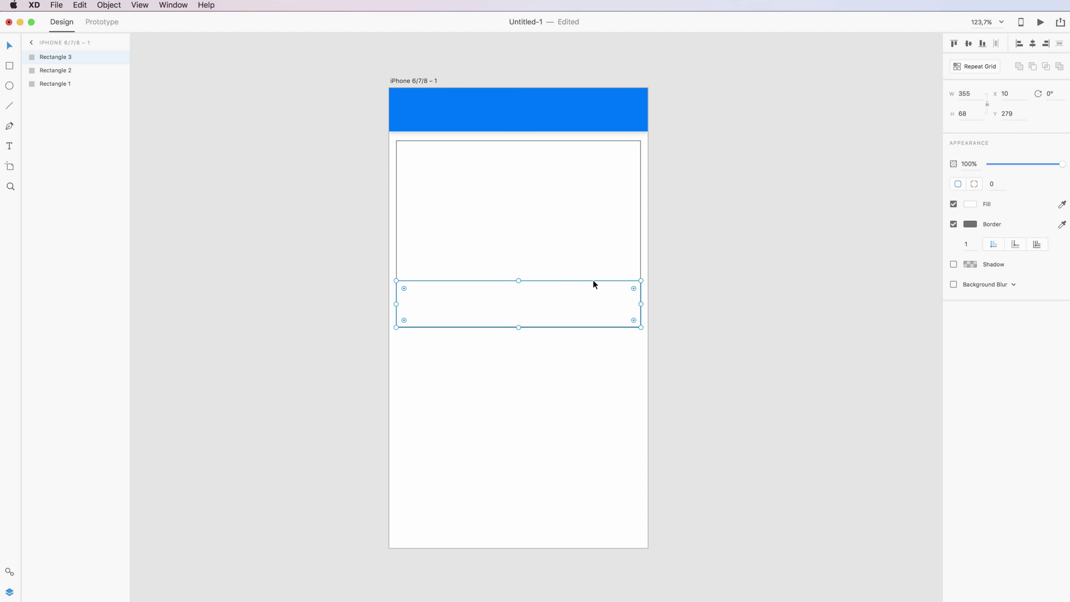
pyautogui.click(369, 225)
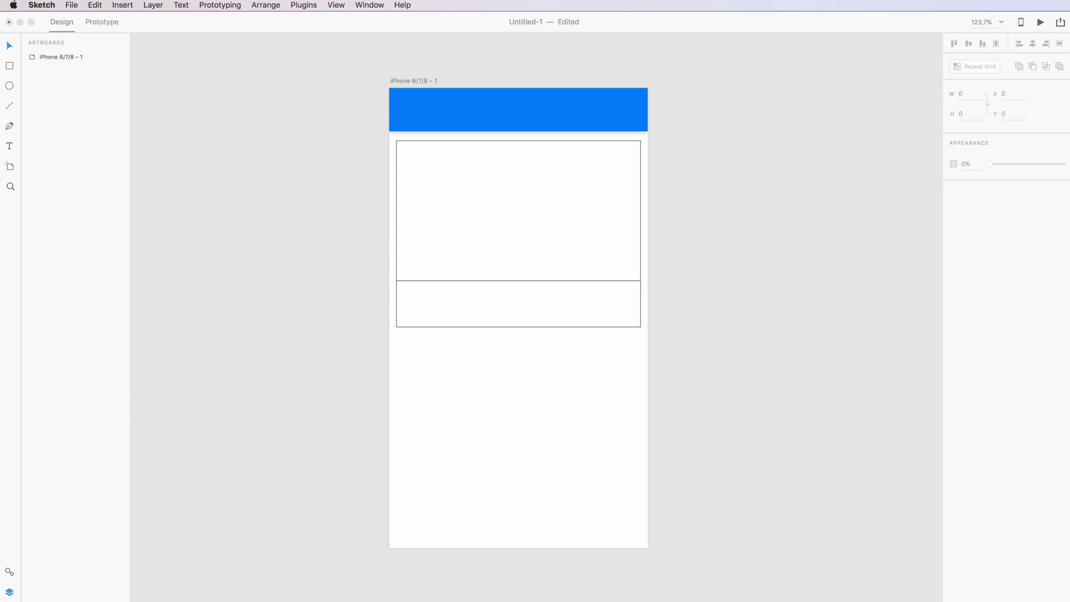
# In Finder, browse to Desktop > Free Photos Assets > Business and preview bench-accounting-49906.jpg
pyautogui.click(67, 587)
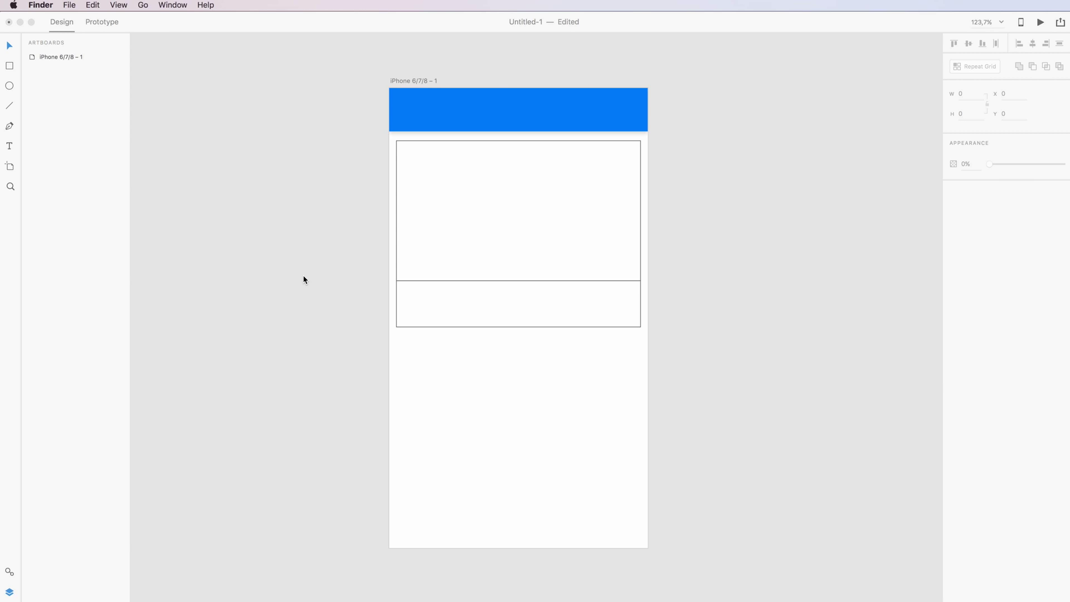
pyautogui.doubleClick(897, 413)
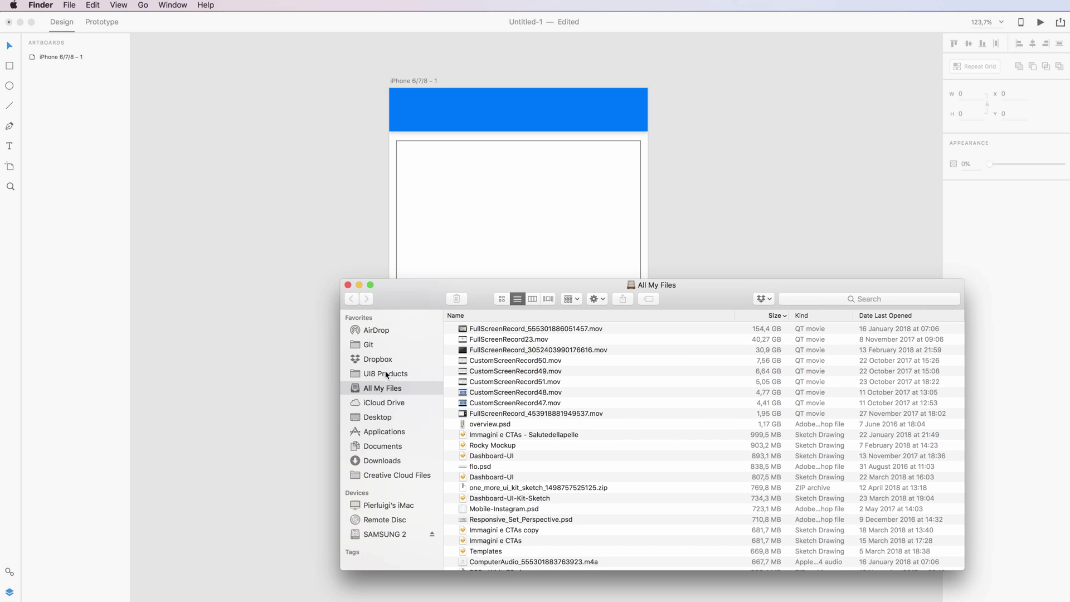
pyautogui.click(377, 417)
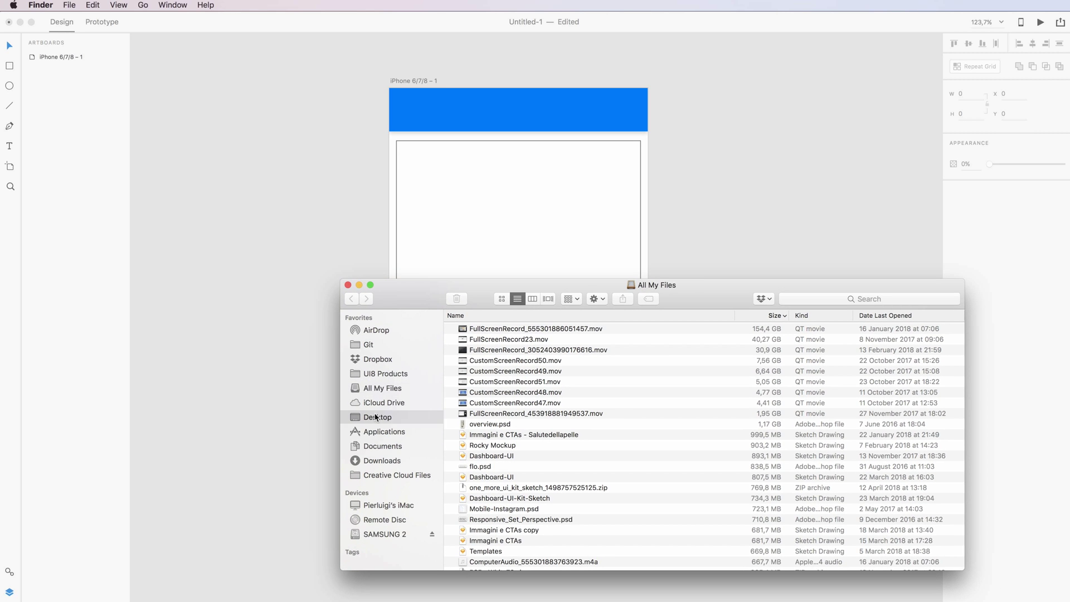
pyautogui.click(497, 513)
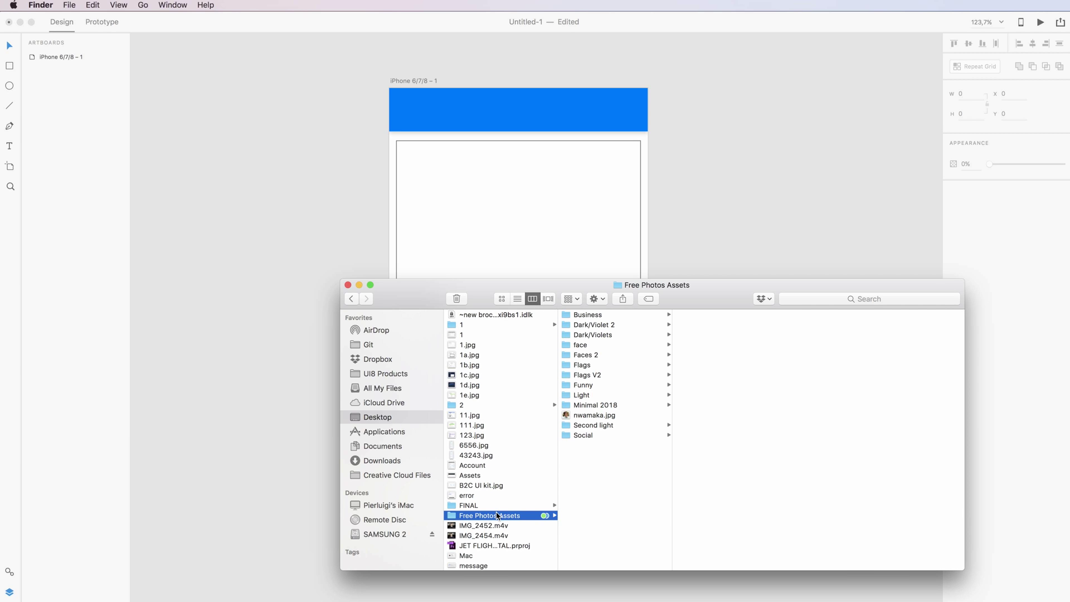
pyautogui.click(599, 320)
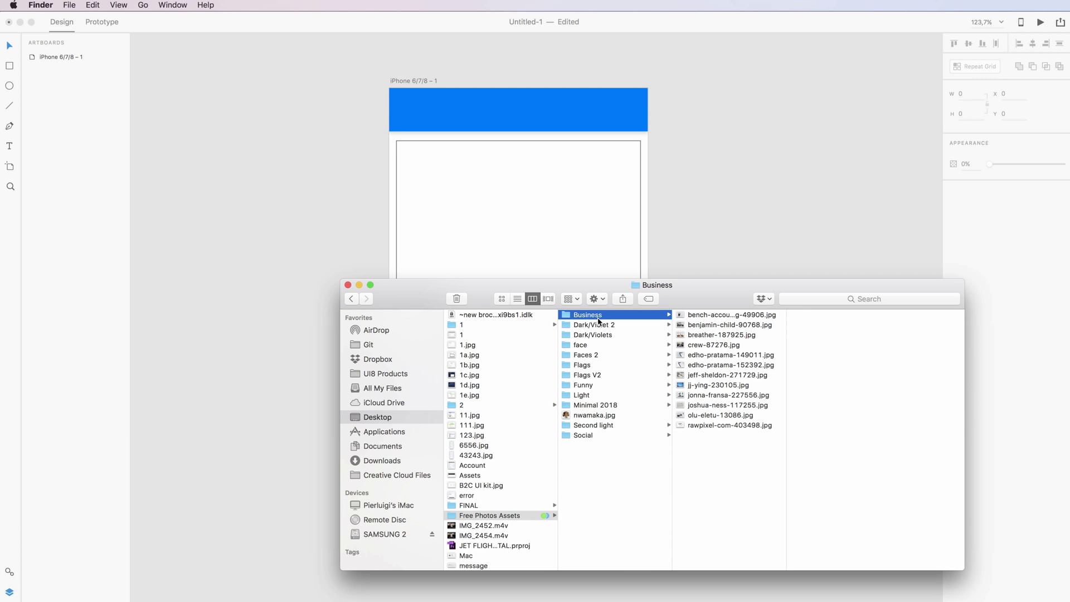
pyautogui.press('Down')
pyautogui.press('Right')
pyautogui.press('Left')
pyautogui.press('Up')
pyautogui.press('Right')
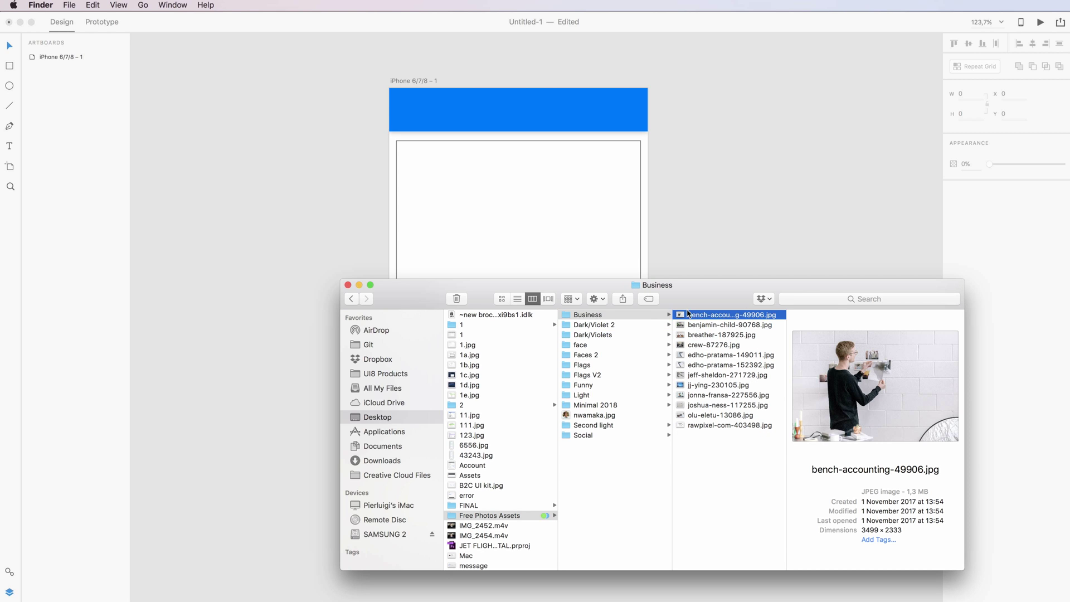
# Drop bench-accounting-49906.jpg into the large card rectangle and return to XD
pyautogui.moveTo(705, 315); pyautogui.dragTo(480, 197)
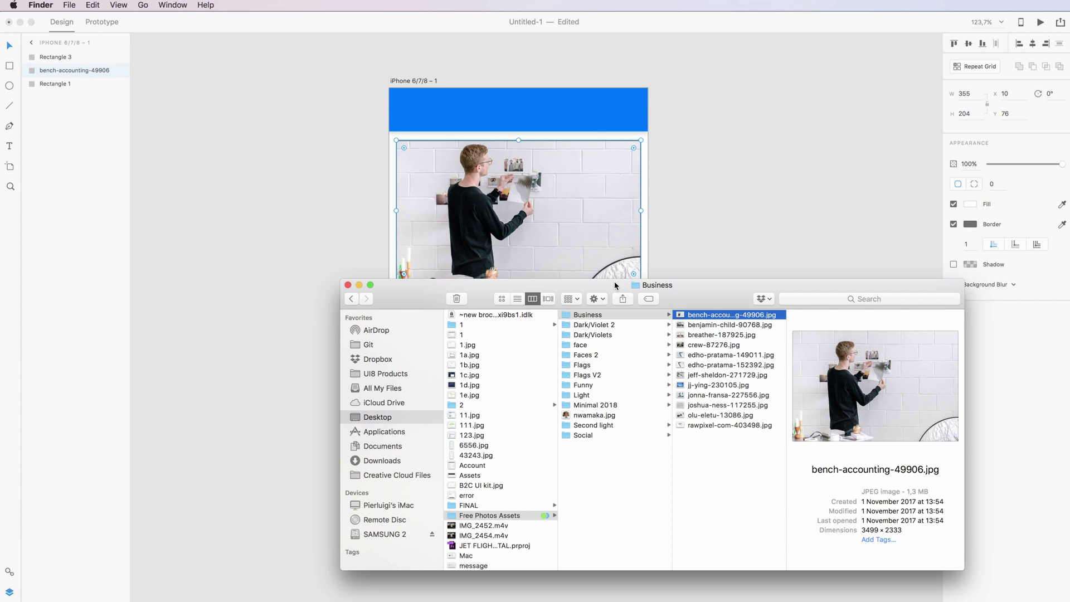
pyautogui.moveTo(615, 285); pyautogui.dragTo(336, 299)
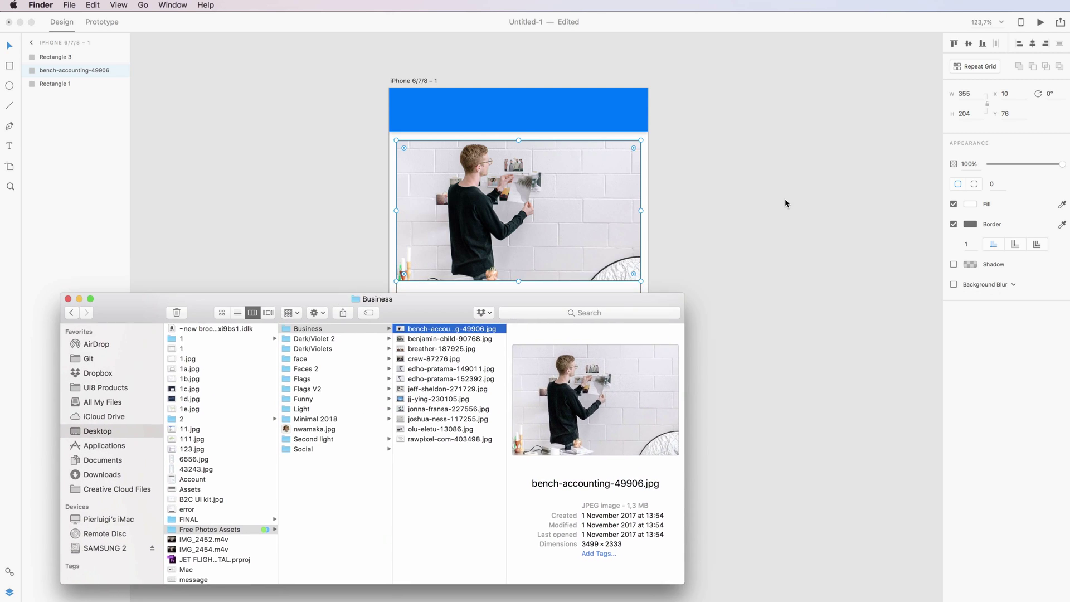
pyautogui.click(785, 199)
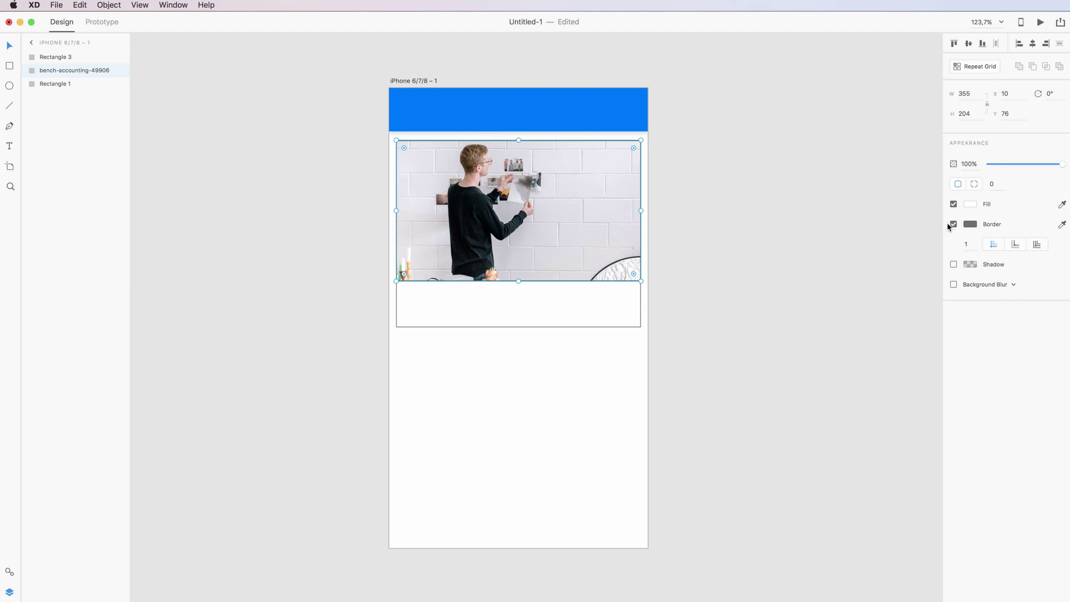
# Give the caption strip a light grey #DEDEDE border
pyautogui.click(530, 312)
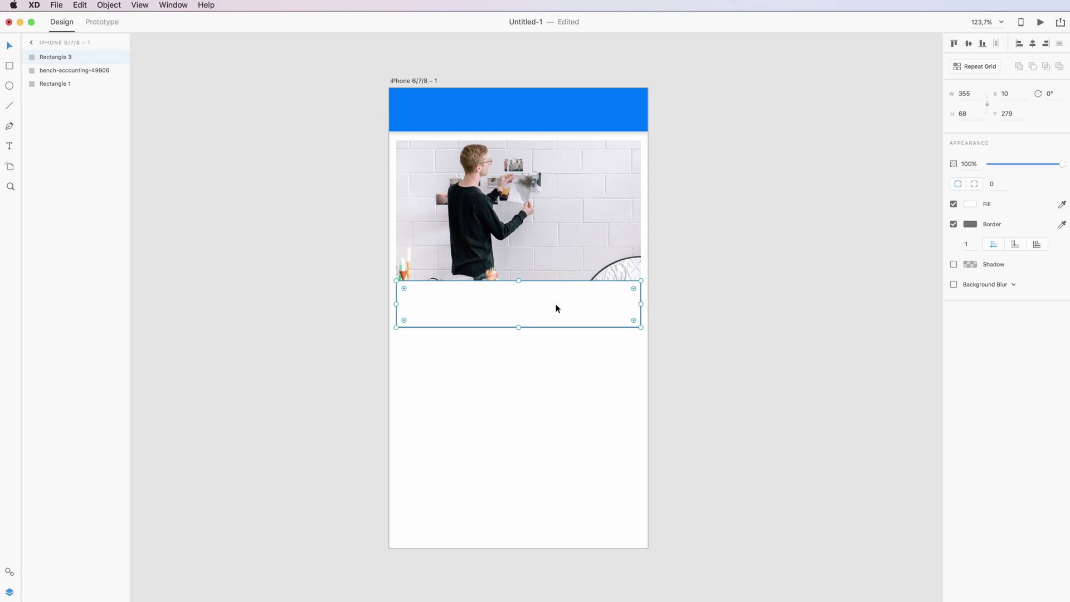
pyautogui.click(969, 225)
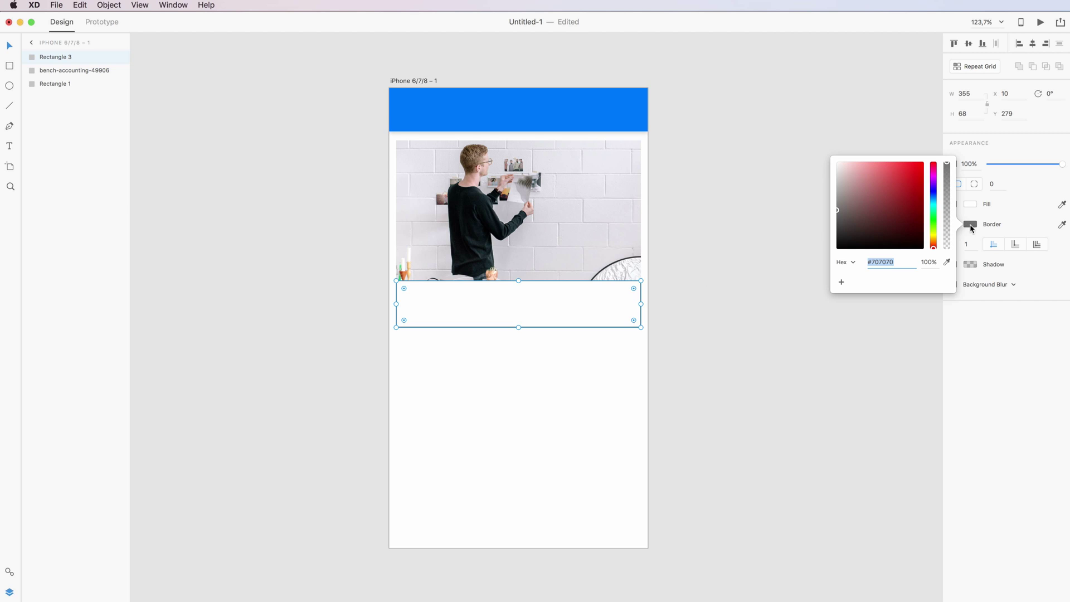
pyautogui.moveTo(848, 186); pyautogui.dragTo(825, 178)
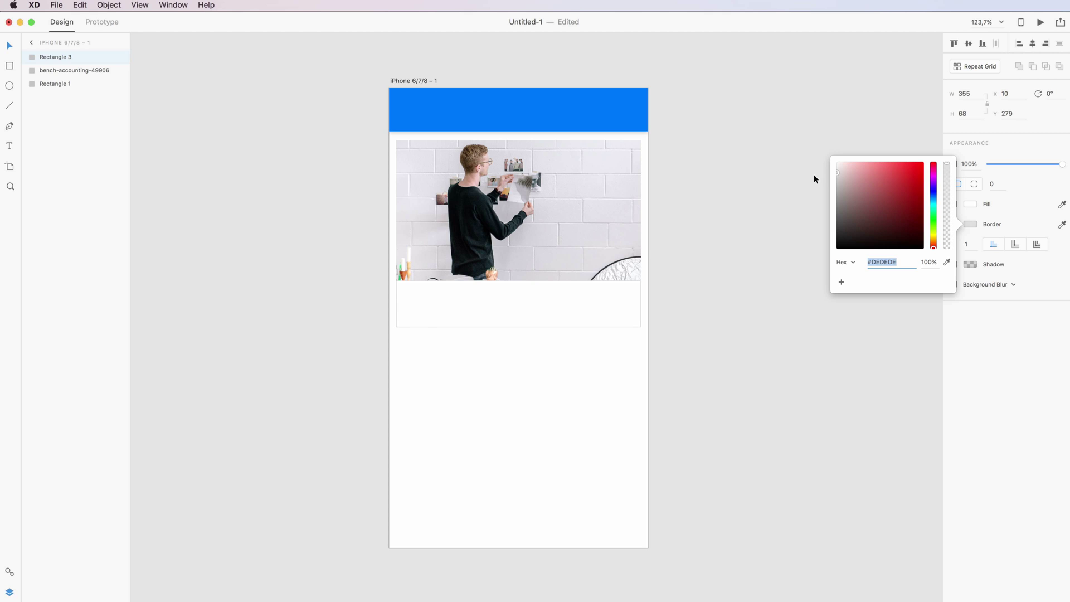
pyautogui.click(658, 296)
# Nudge the card photo down slightly
pyautogui.click(595, 306)
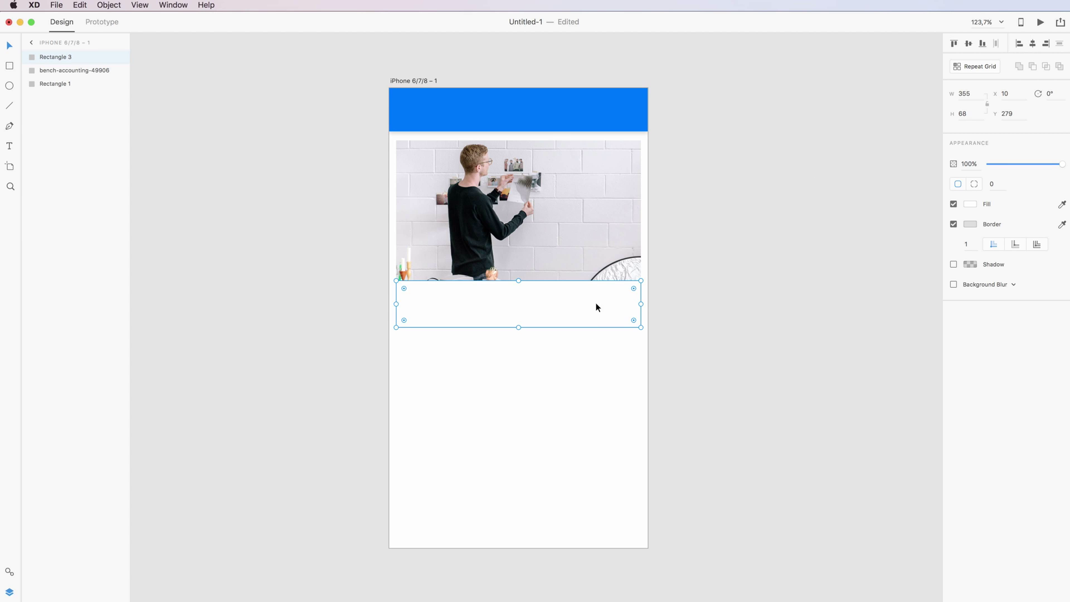
pyautogui.click(551, 203)
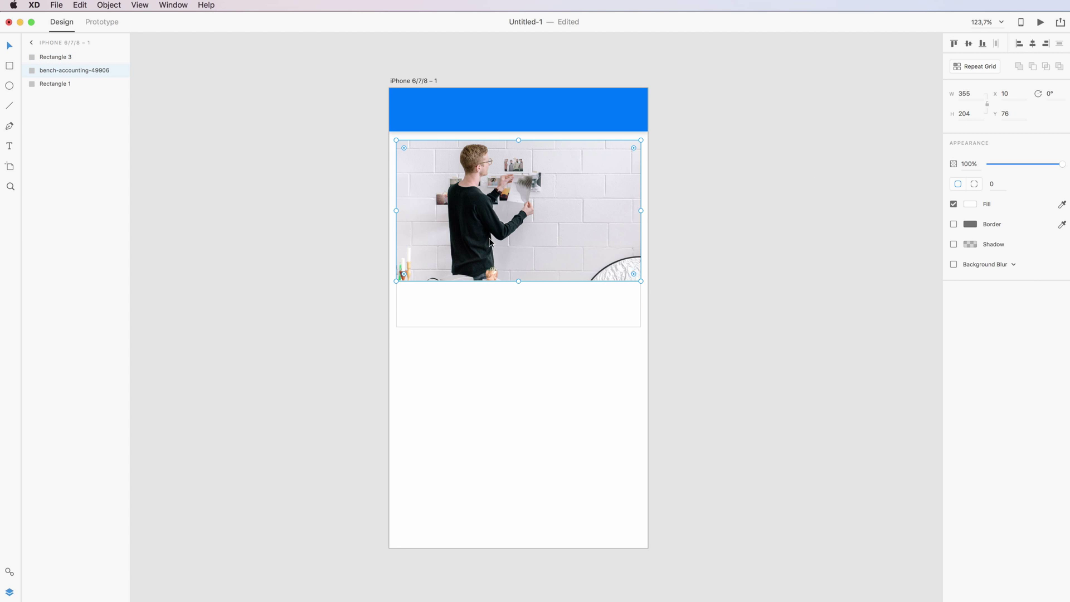
pyautogui.moveTo(491, 241); pyautogui.dragTo(490, 242)
pyautogui.click(712, 293)
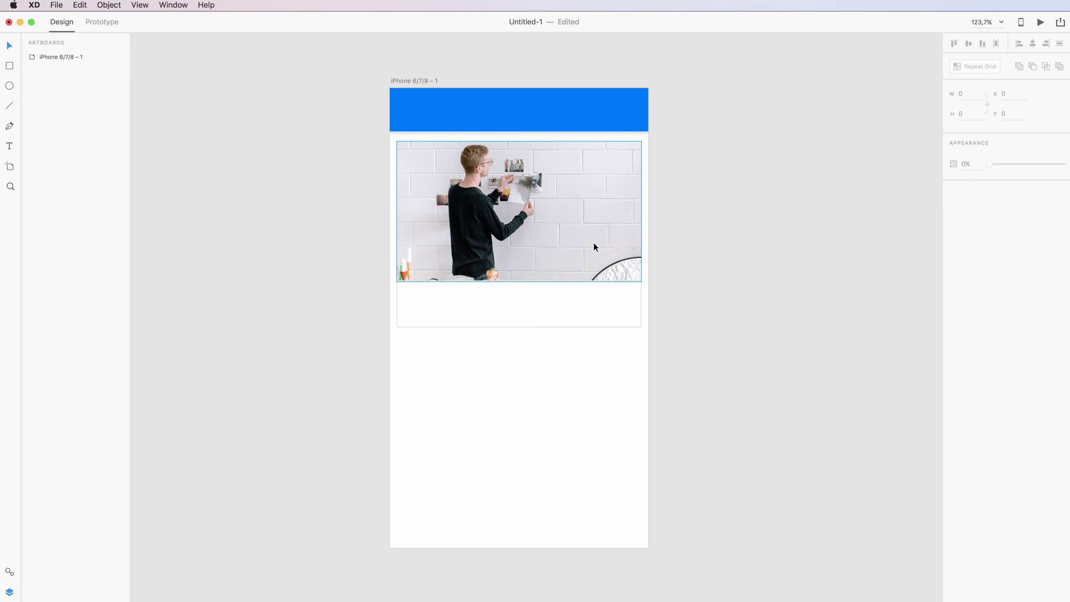
# Stack the white caption panel beneath the photo in Layers and nudge it down one pixel
pyautogui.scroll(3, 625, 256)
pyautogui.click(617, 334)
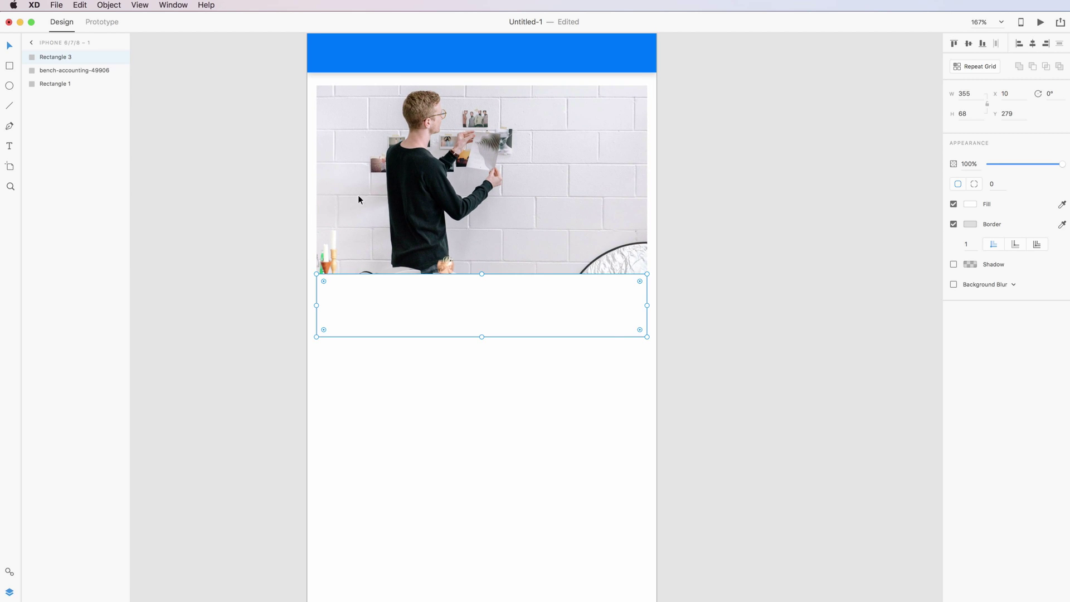
pyautogui.moveTo(46, 60); pyautogui.dragTo(51, 75)
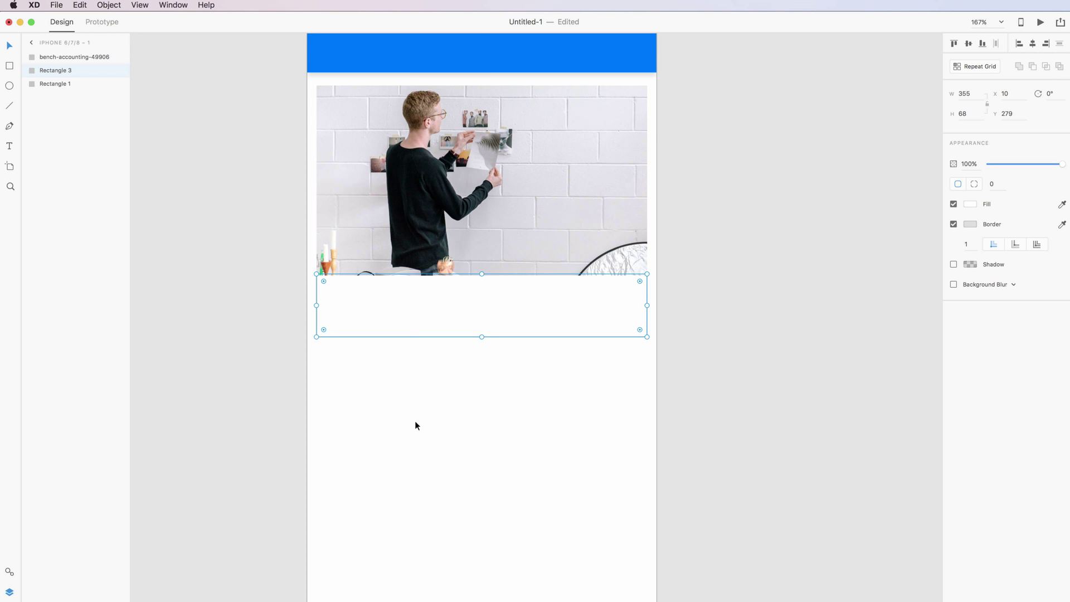
pyautogui.press('Down')
pyautogui.scroll(3, 401, 339)
pyautogui.click(254, 365)
pyautogui.scroll(-2, 254, 365)
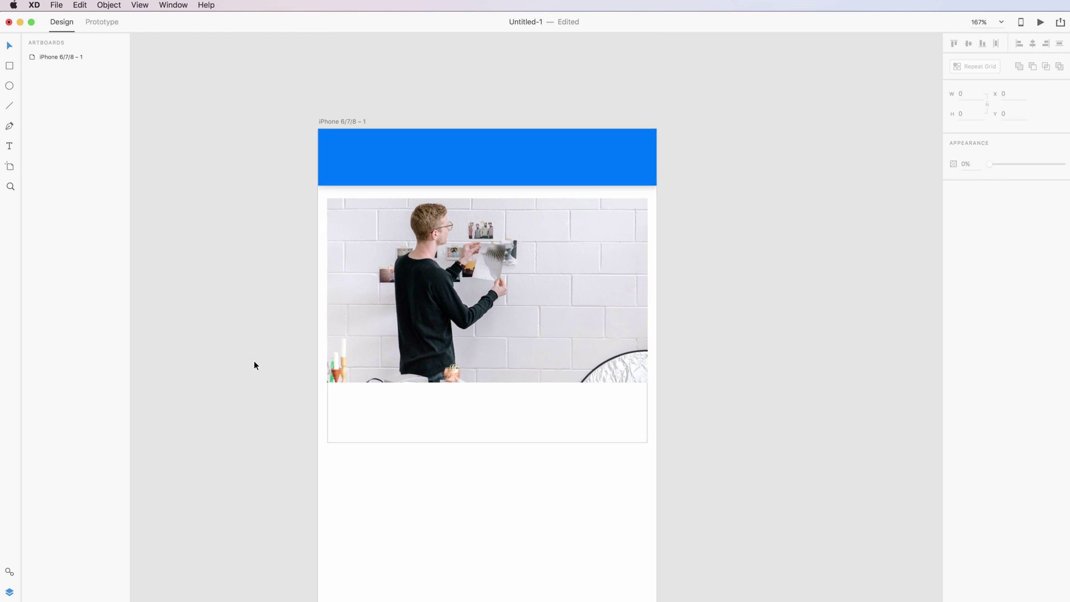
pyautogui.scroll(-2, 254, 365)
pyautogui.scroll(2, 254, 365)
pyautogui.scroll(-1, 254, 365)
pyautogui.hscroll(1, 254, 365)
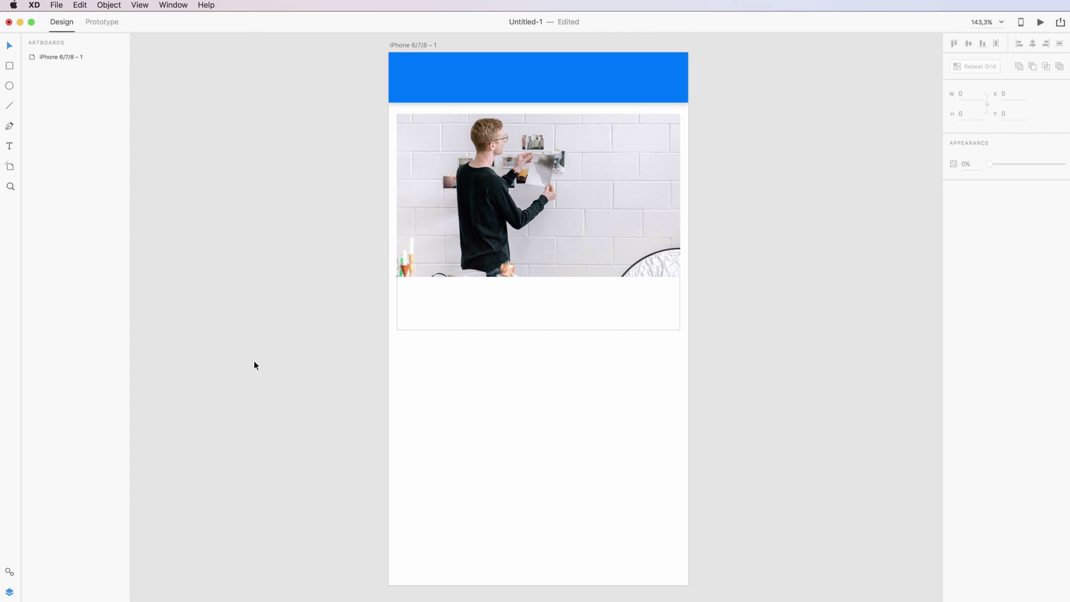
pyautogui.click(10, 146)
pyautogui.moveTo(406, 284); pyautogui.dragTo(640, 308)
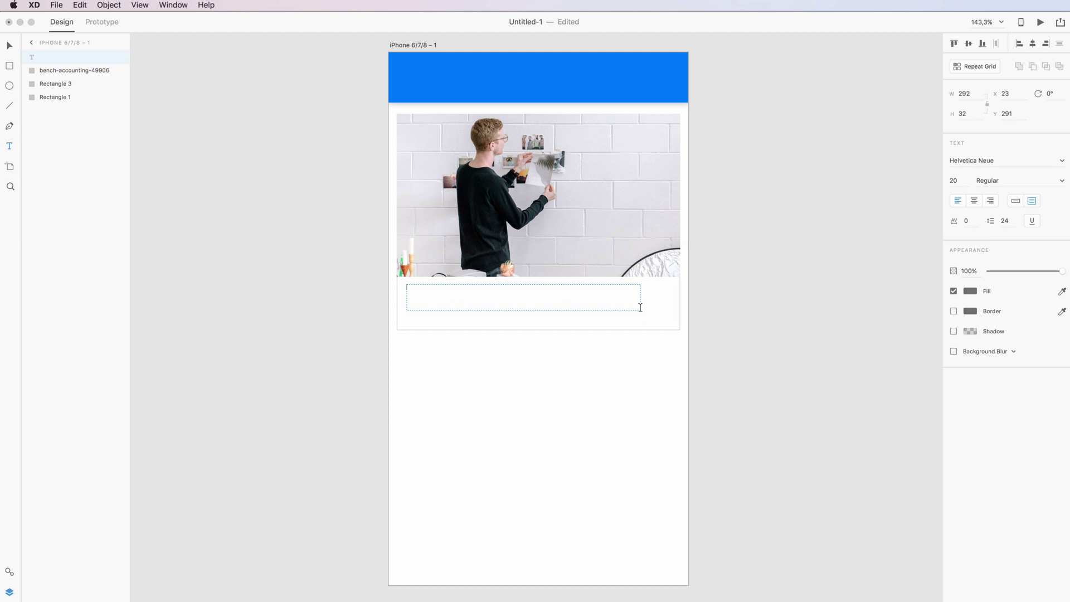
pyautogui.write('This is the title o')
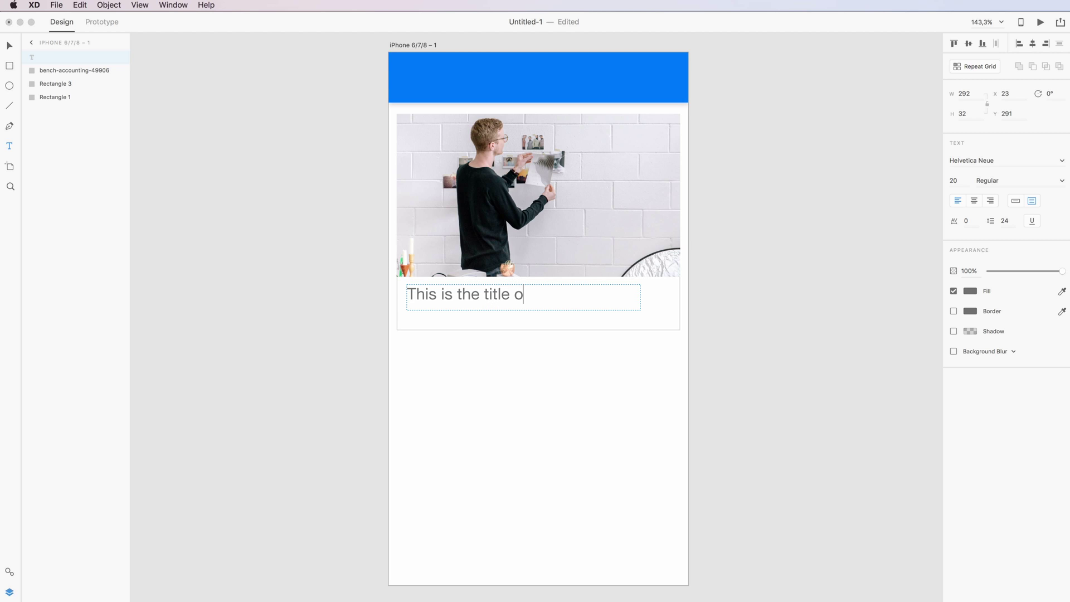
pyautogui.write('f the card')
pyautogui.press('super+a')
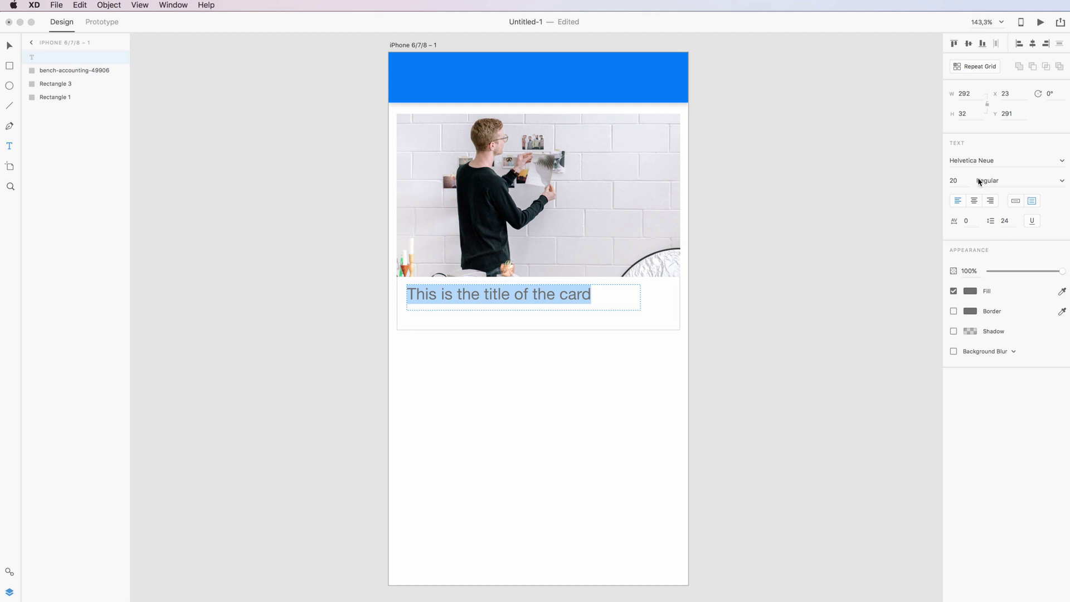
pyautogui.click(954, 181)
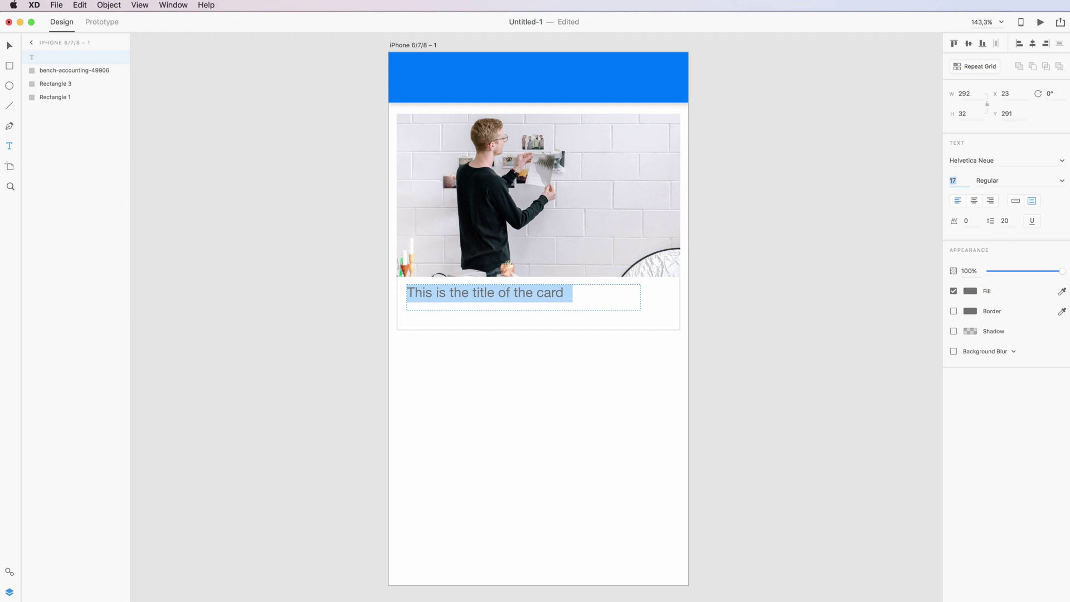
pyautogui.press('Down')
pyautogui.press('Down')
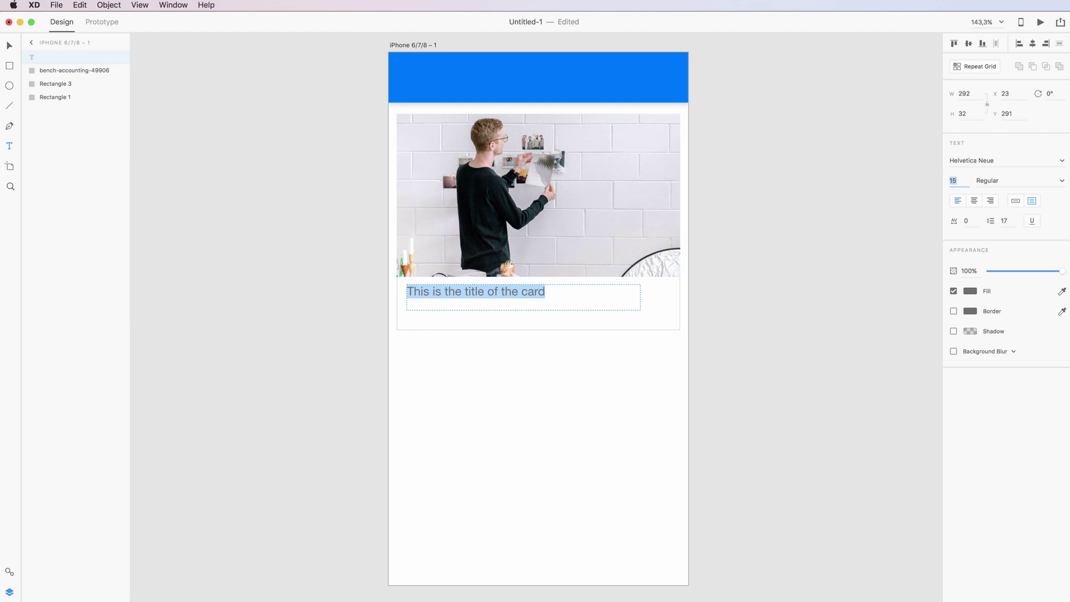
pyautogui.press('Down')
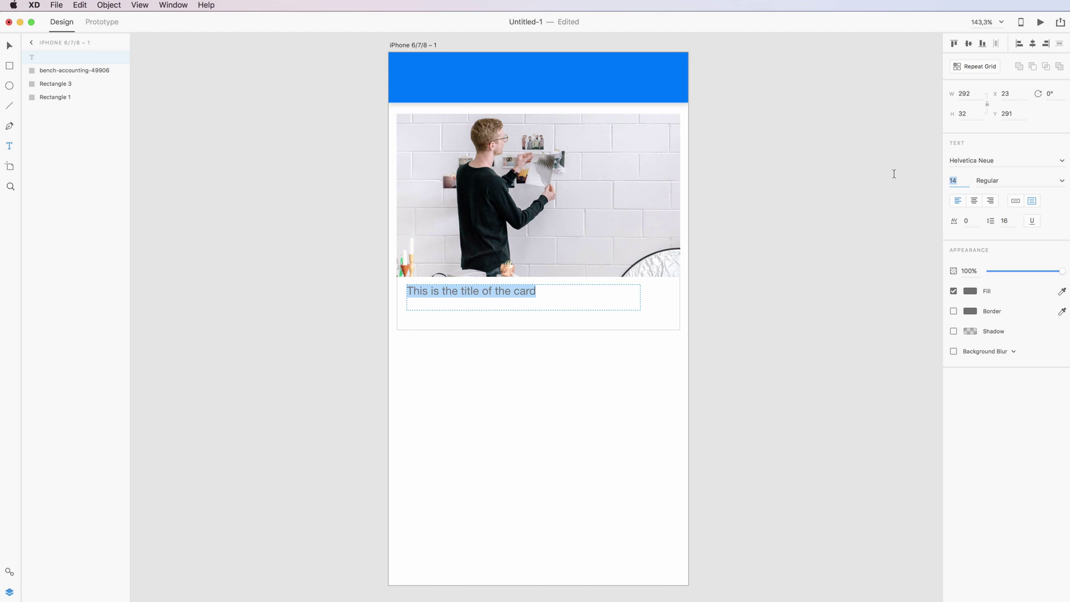
pyautogui.click(970, 163)
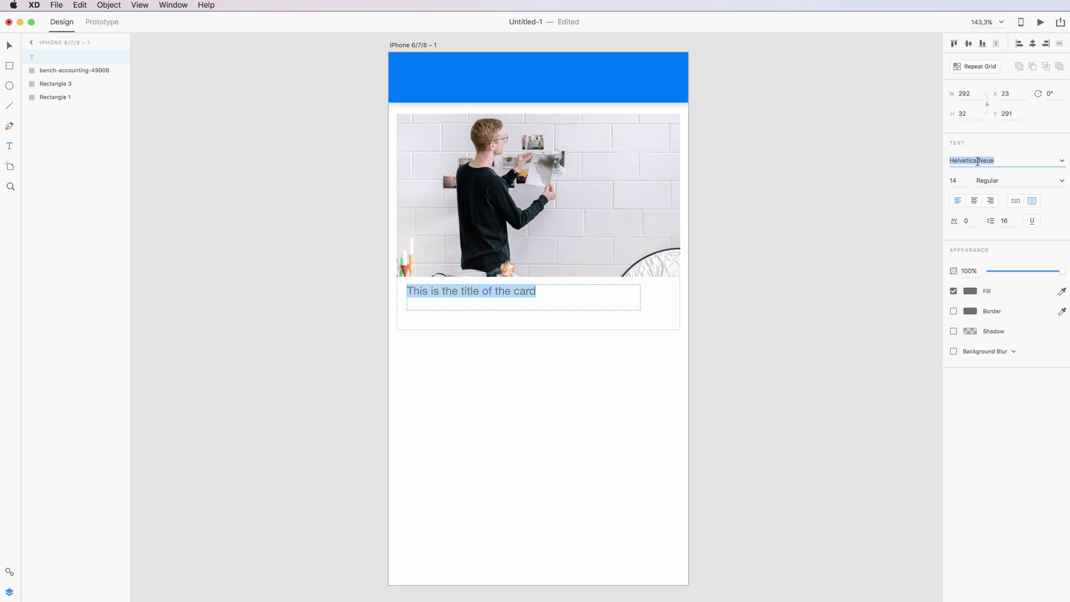
pyautogui.write('Lato')
pyautogui.press('Return')
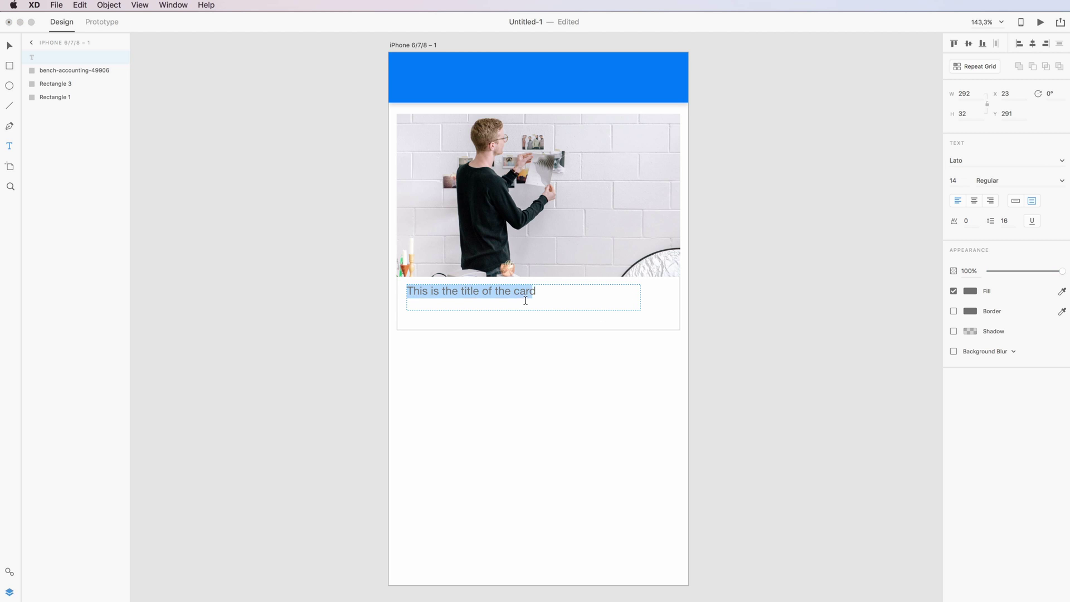
pyautogui.press('Escape')
pyautogui.moveTo(539, 290); pyautogui.dragTo(407, 294)
pyautogui.press('Escape')
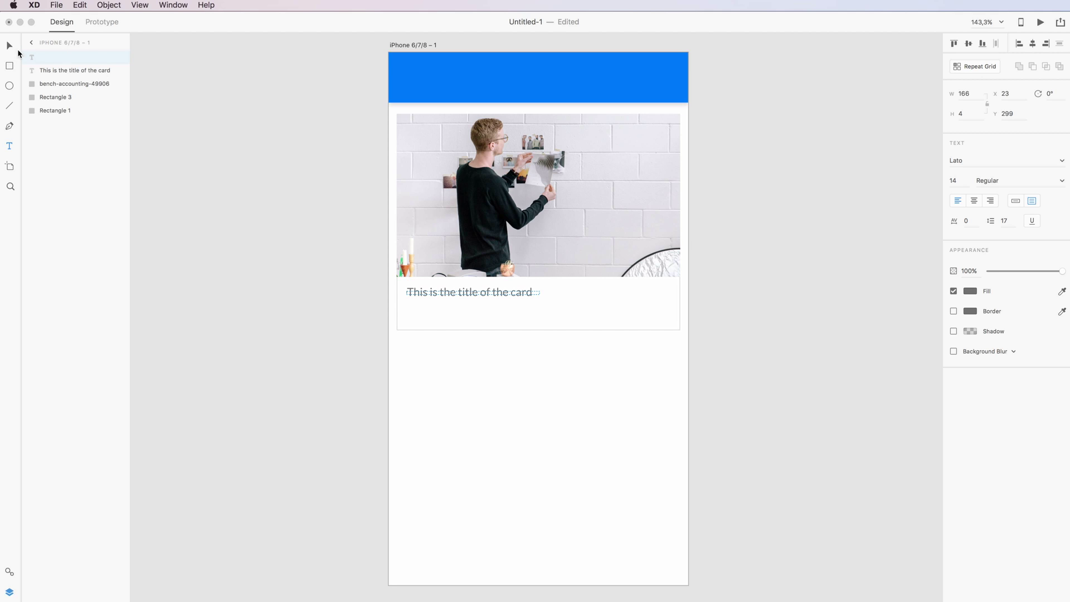
pyautogui.click(10, 45)
pyautogui.press('super+x')
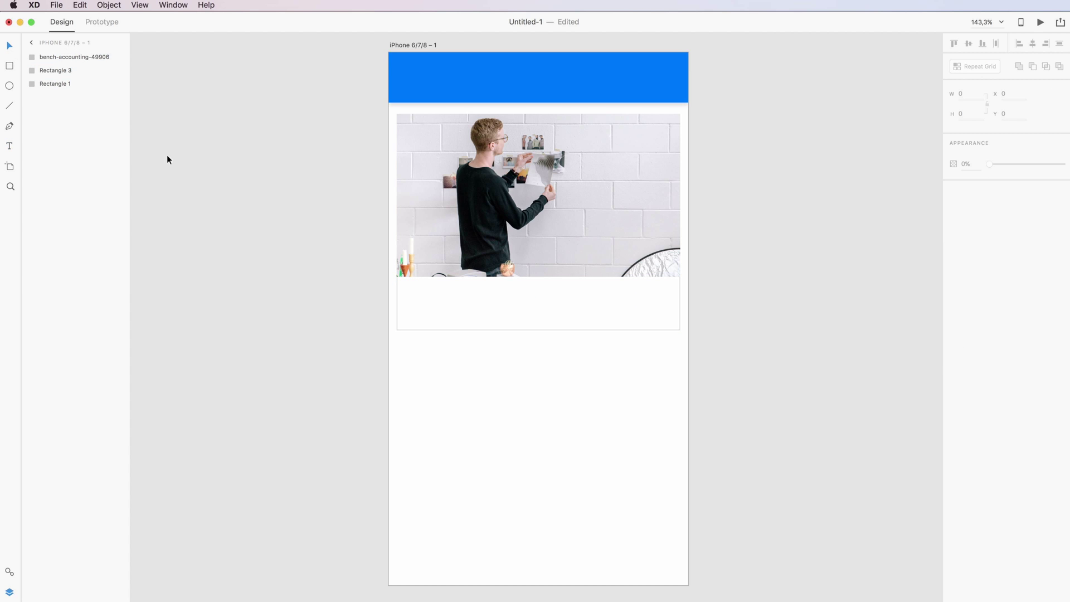
# Redo Draw Text to restore the title 'This is the title of the card'
pyautogui.click(56, 5)
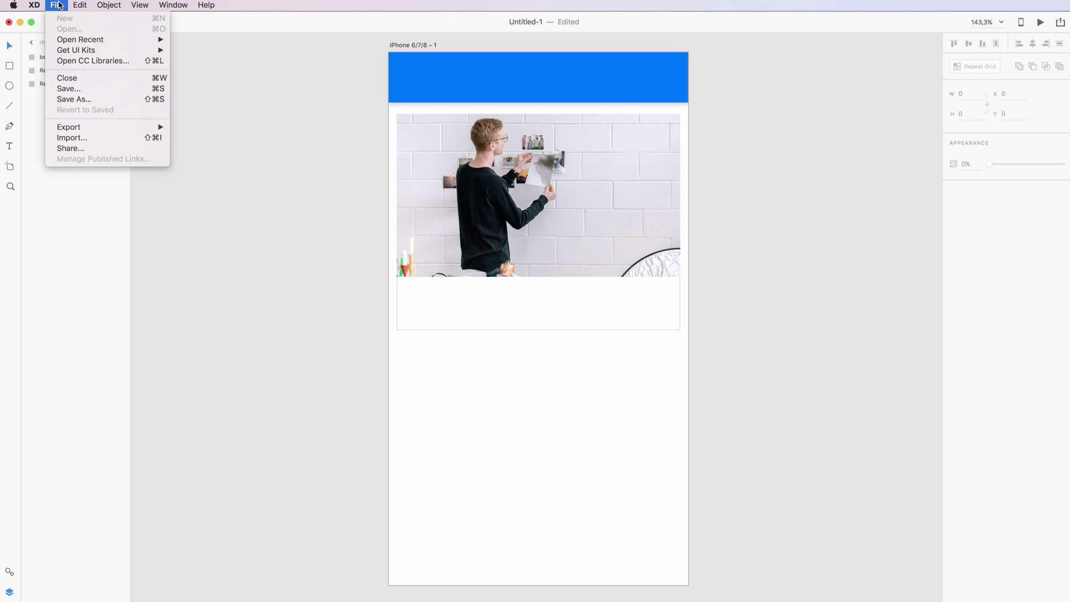
pyautogui.moveTo(79, 5)
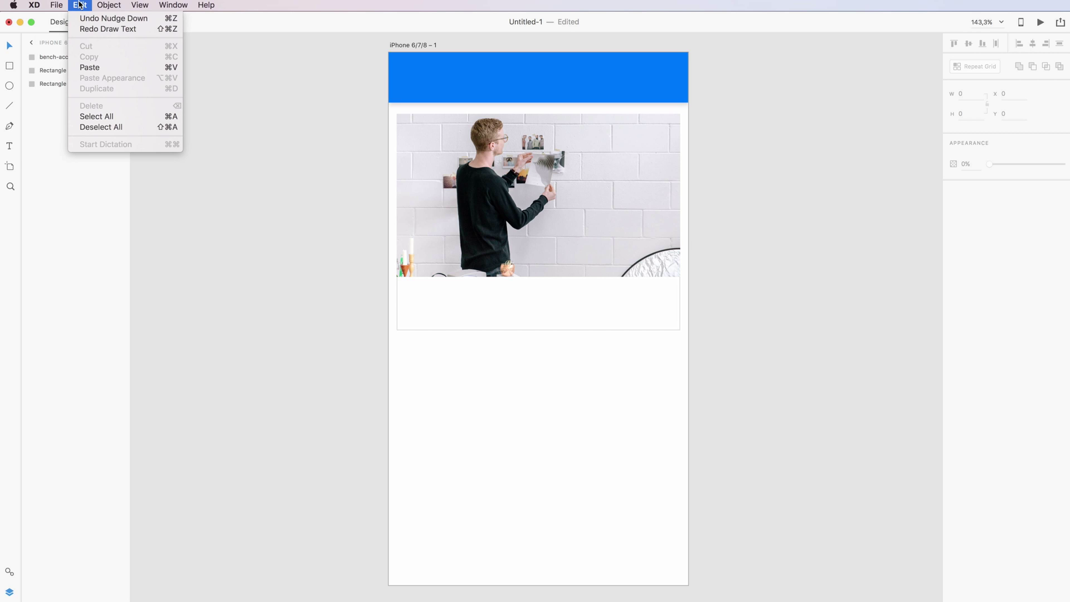
pyautogui.click(107, 29)
# Set the title text colour to dark gray #383838
pyautogui.click(302, 341)
pyautogui.click(482, 289)
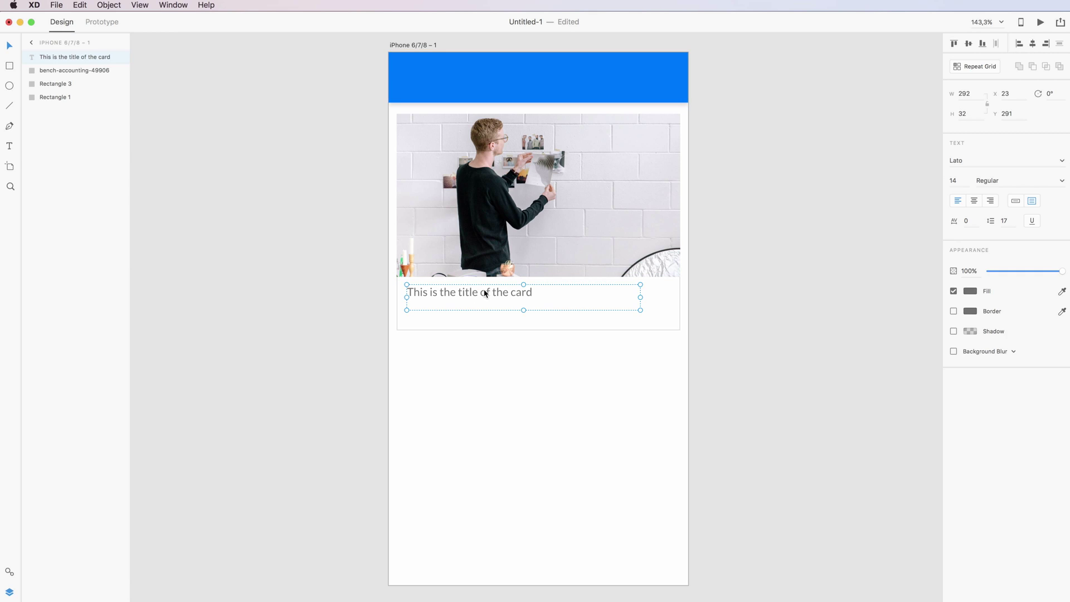
pyautogui.click(970, 291)
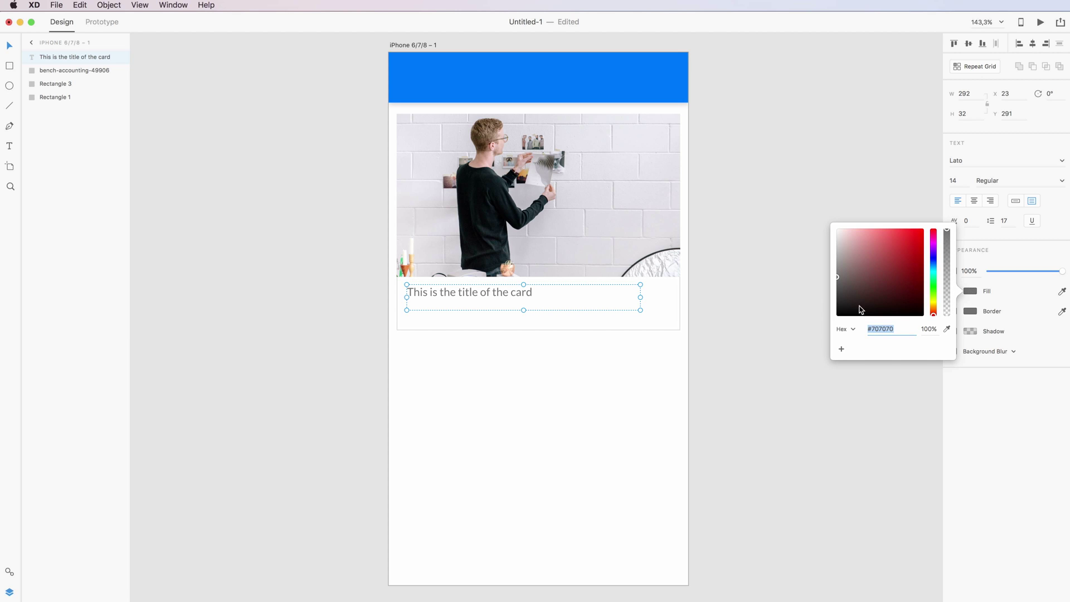
pyautogui.moveTo(847, 301); pyautogui.dragTo(825, 293)
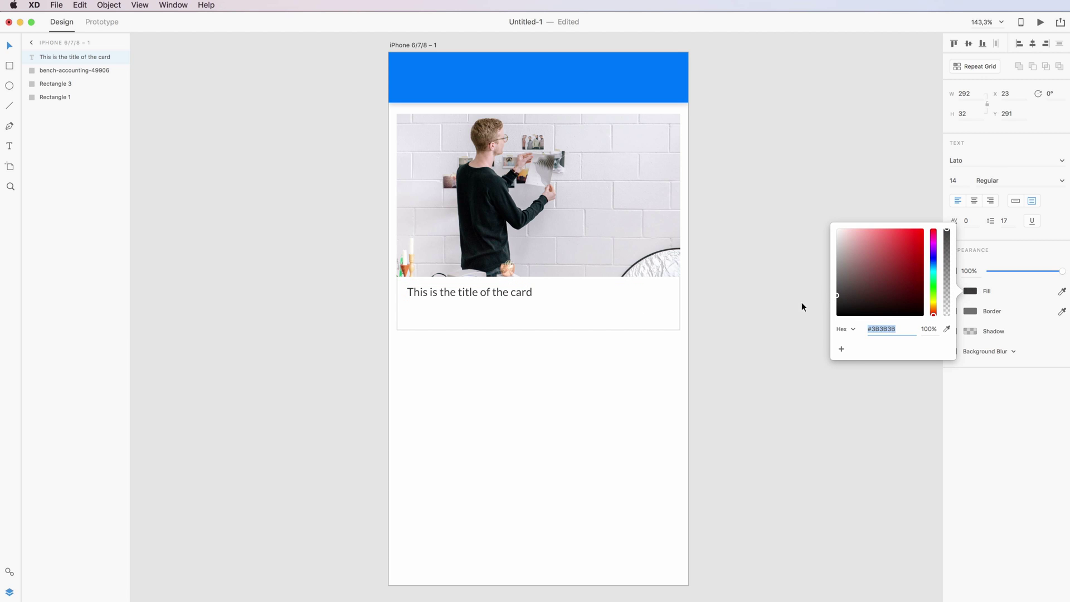
pyautogui.click(801, 302)
pyautogui.click(441, 290)
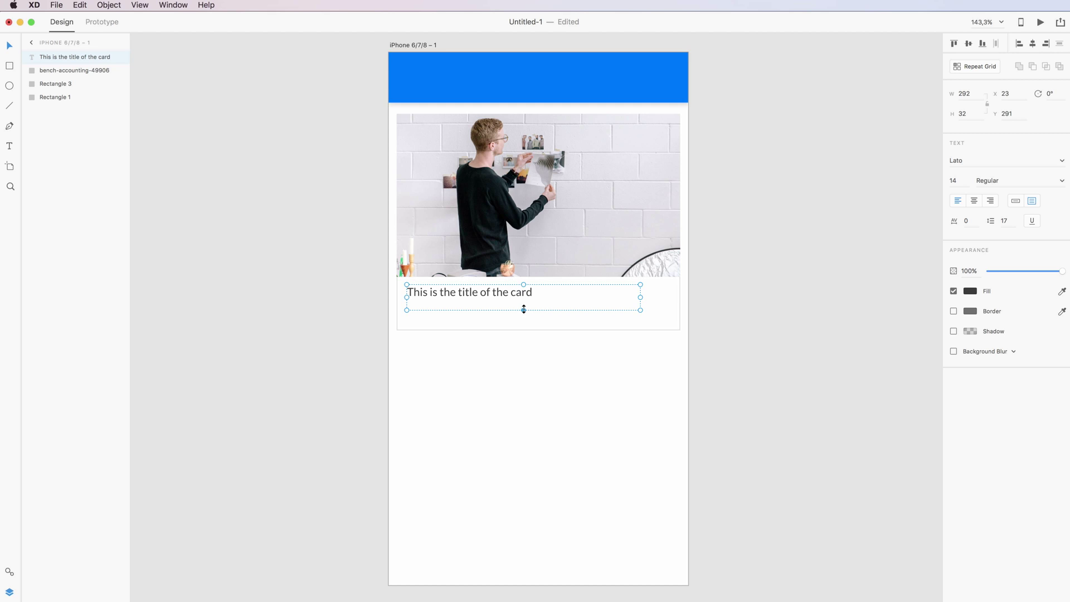
# Place a copy of the title below it, sized 12 pt in light grey #ADADAD
pyautogui.moveTo(524, 310)
pyautogui.mouseDown()
pyautogui.moveTo(513, 298)
pyautogui.moveTo(513, 316)
pyautogui.mouseUp()
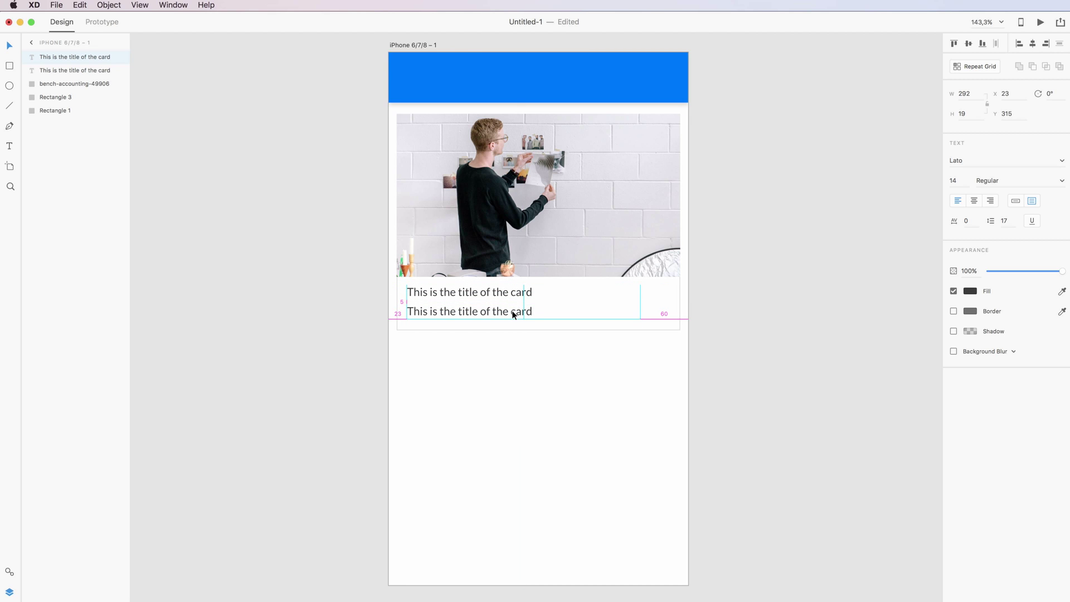
pyautogui.click(956, 180)
pyautogui.write('12')
pyautogui.press('Return')
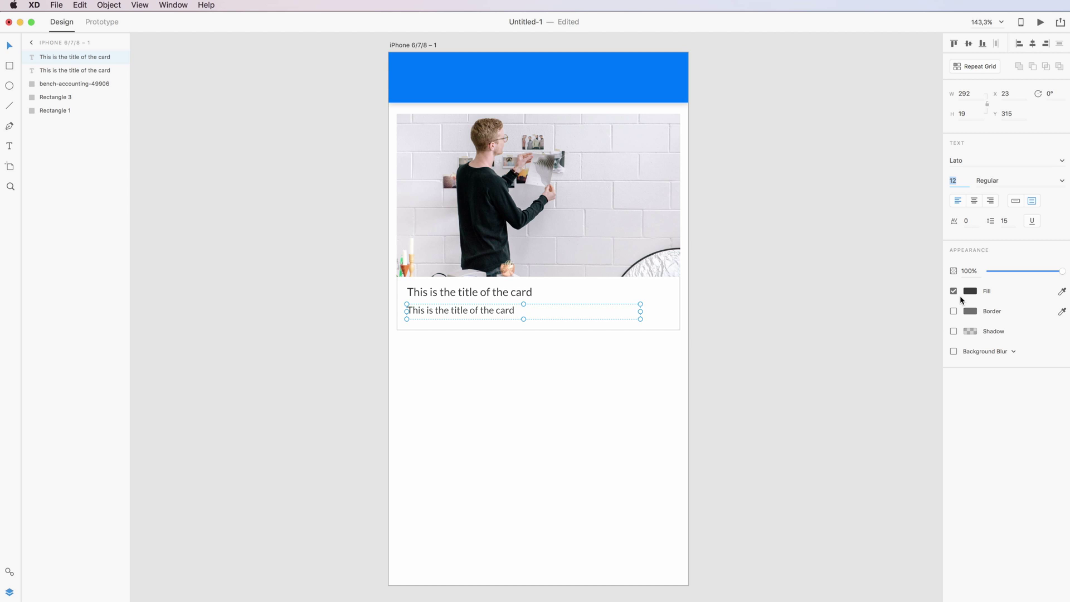
pyautogui.click(969, 291)
pyautogui.moveTo(878, 284); pyautogui.dragTo(814, 256)
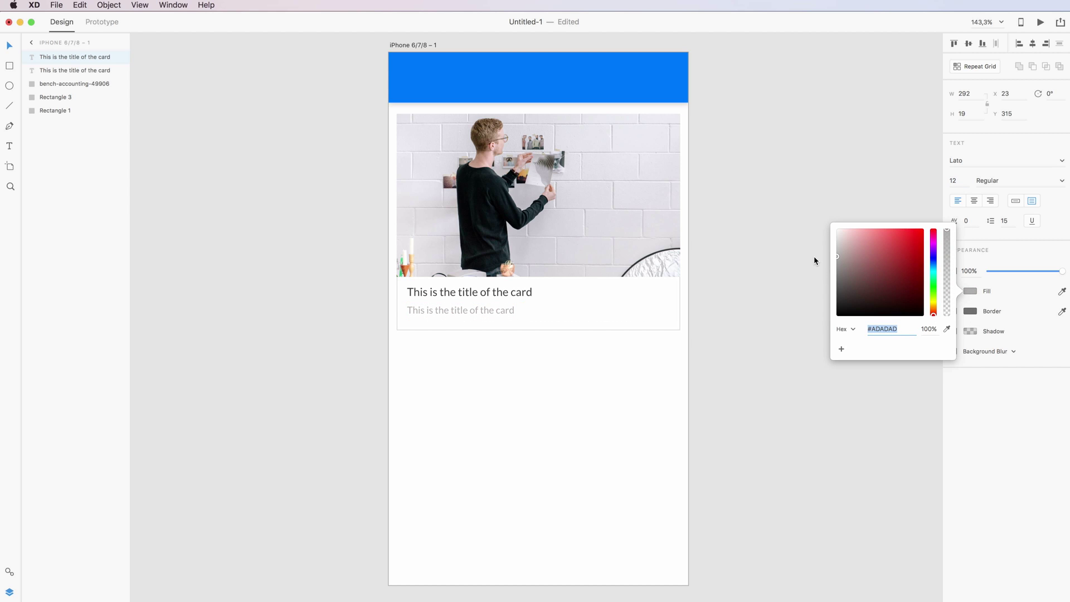
pyautogui.click(676, 374)
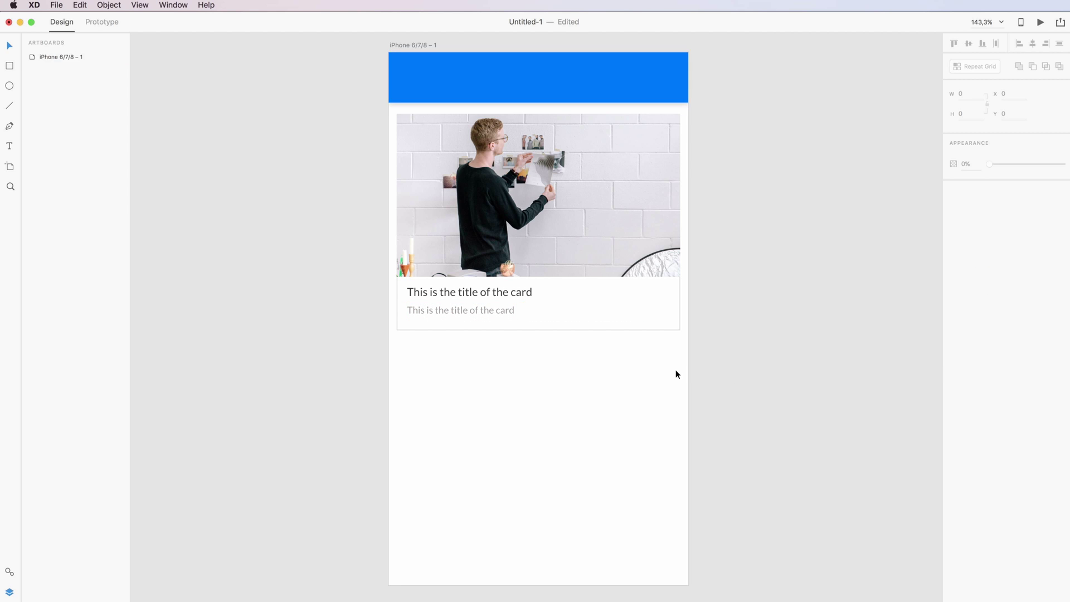
# Change the copied text to 'This is a sample phrase for this example bla bla bla..'
pyautogui.doubleClick(429, 311)
pyautogui.write('This i')
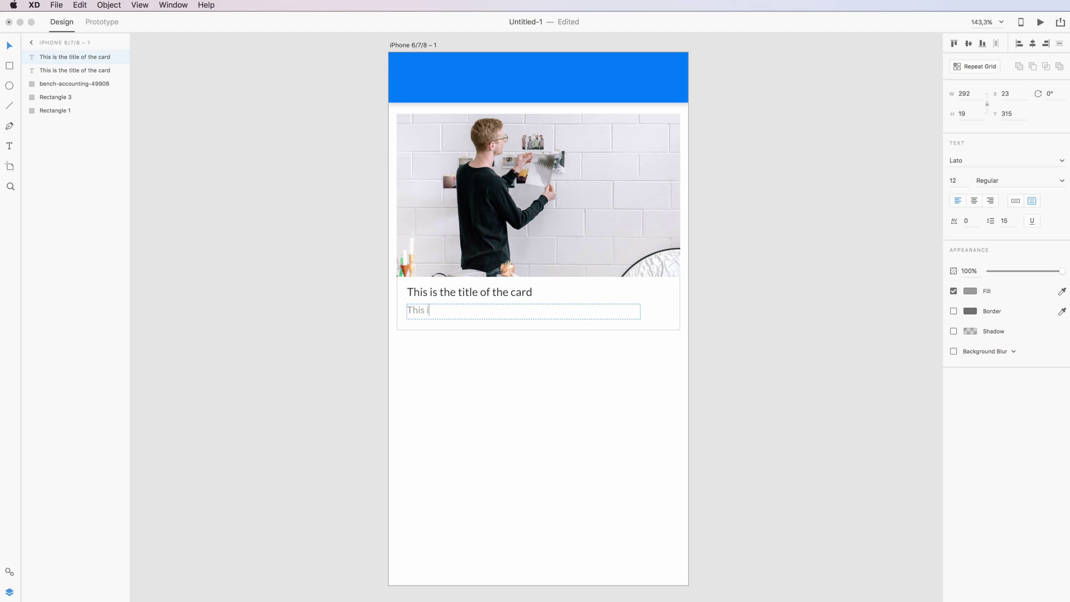
pyautogui.write('s a sample phrase for this example ')
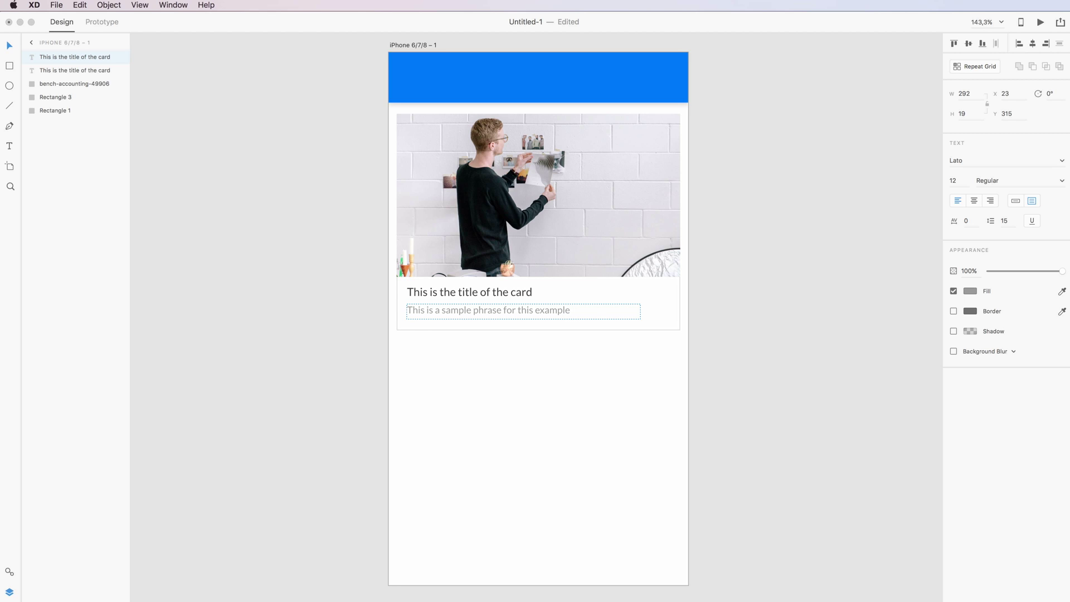
pyautogui.write('bla bla bla..')
pyautogui.press('Escape')
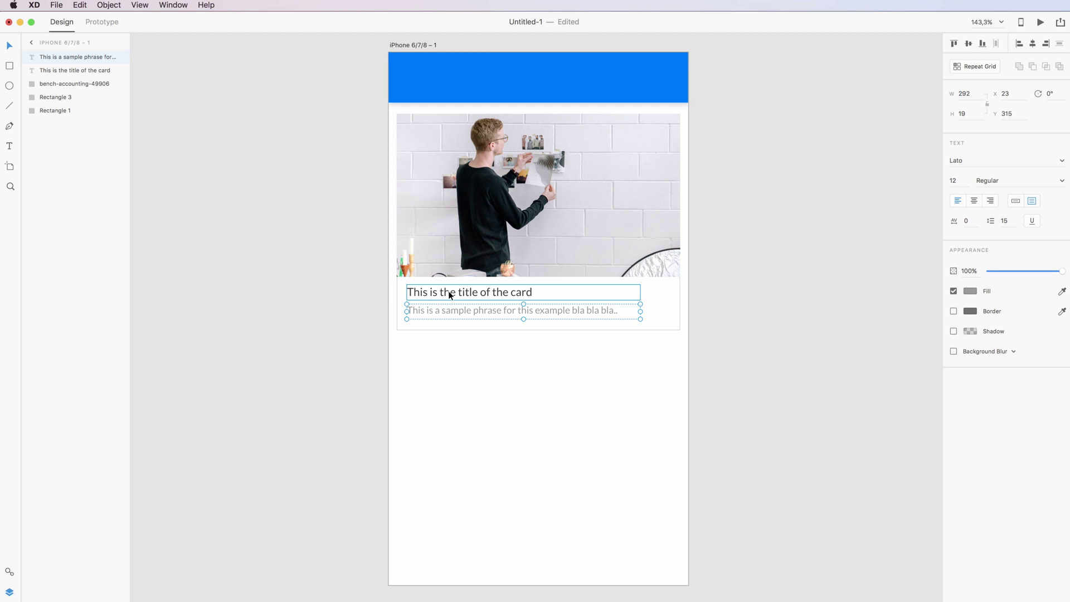
# Nudge the title and subtitle together slightly down and to the right
pyautogui.click(448, 290)
pyautogui.moveTo(451, 293); pyautogui.dragTo(450, 296)
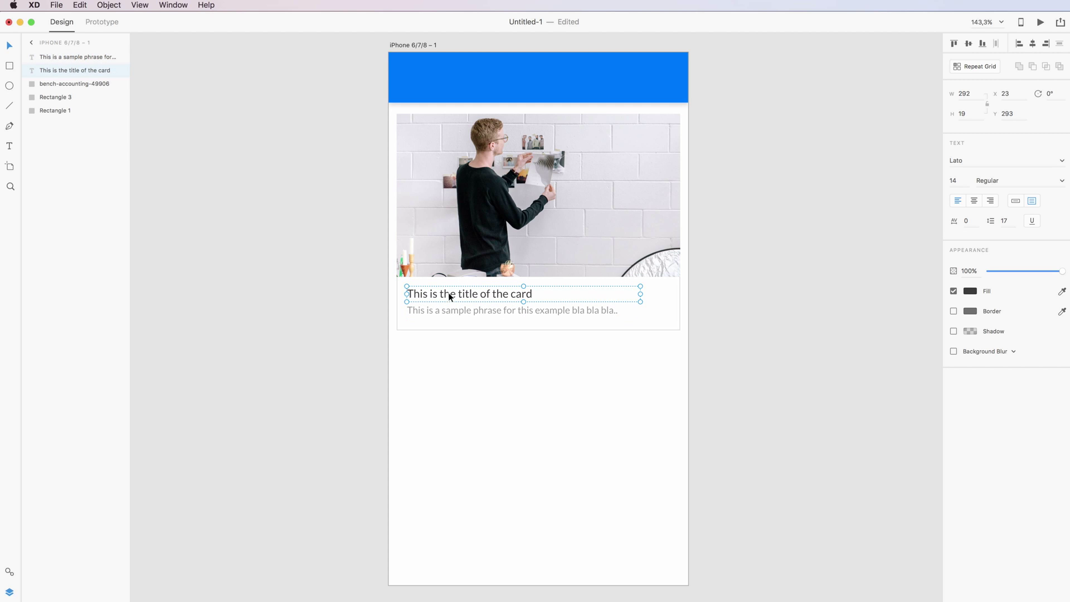
pyautogui.keyDown('shift'); pyautogui.click(441, 306); pyautogui.keyUp('shift')
pyautogui.press('Down')
pyautogui.press('Down')
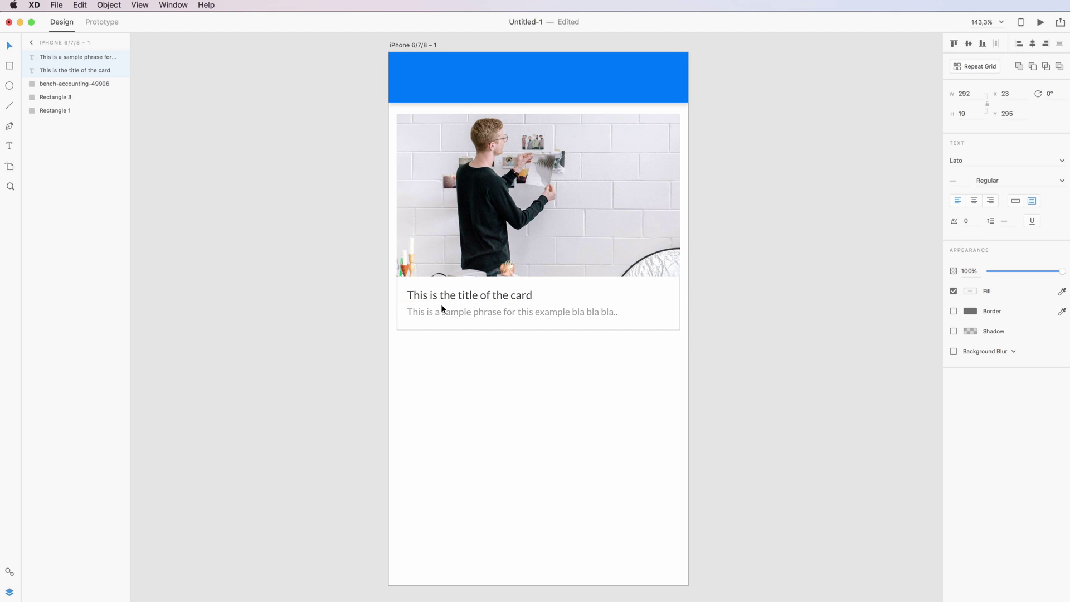
pyautogui.press('Right')
pyautogui.press('Right')
pyautogui.press('Right')
pyautogui.press('Right')
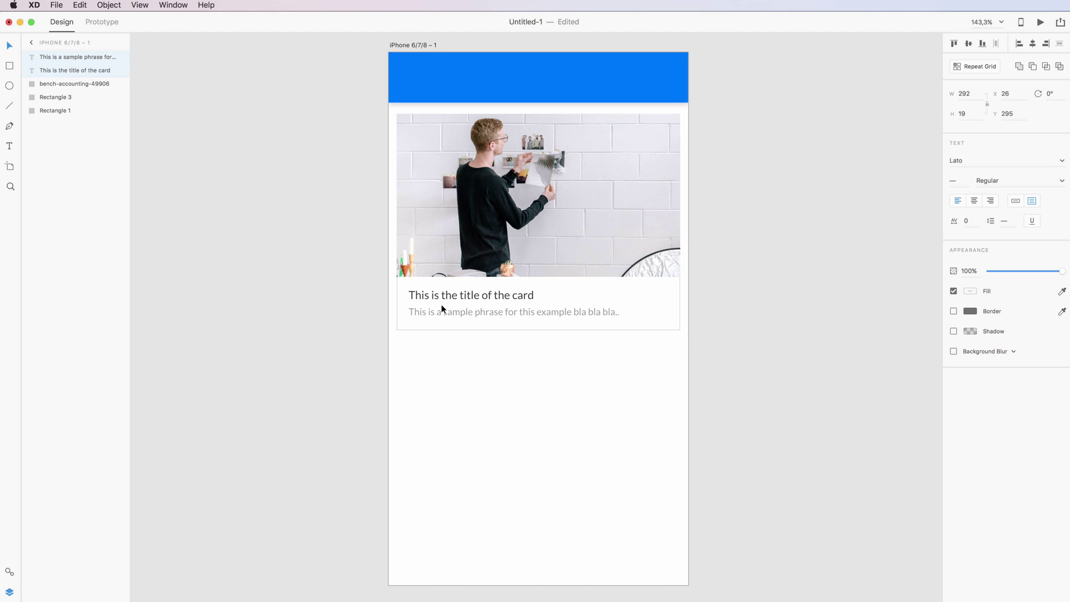
pyautogui.click(322, 307)
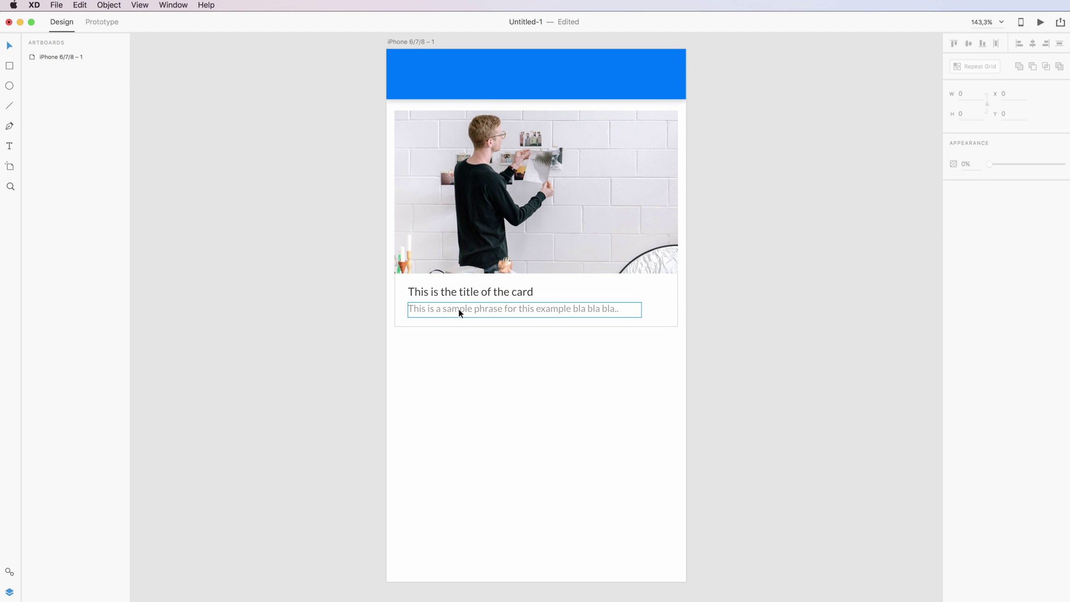
# Set the card title's font weight to Bold
pyautogui.click(461, 293)
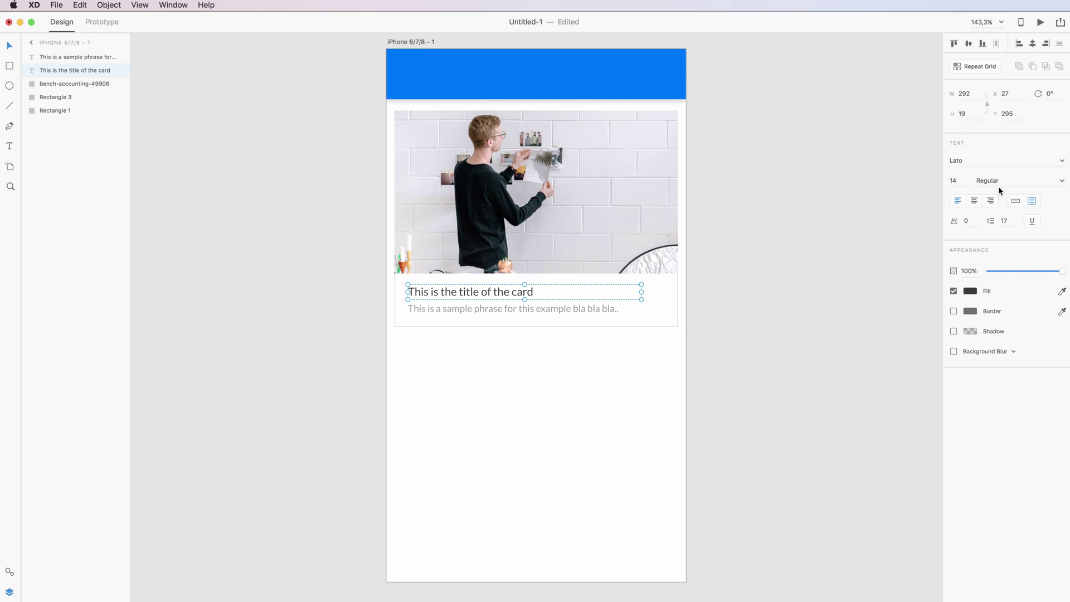
pyautogui.click(1061, 182)
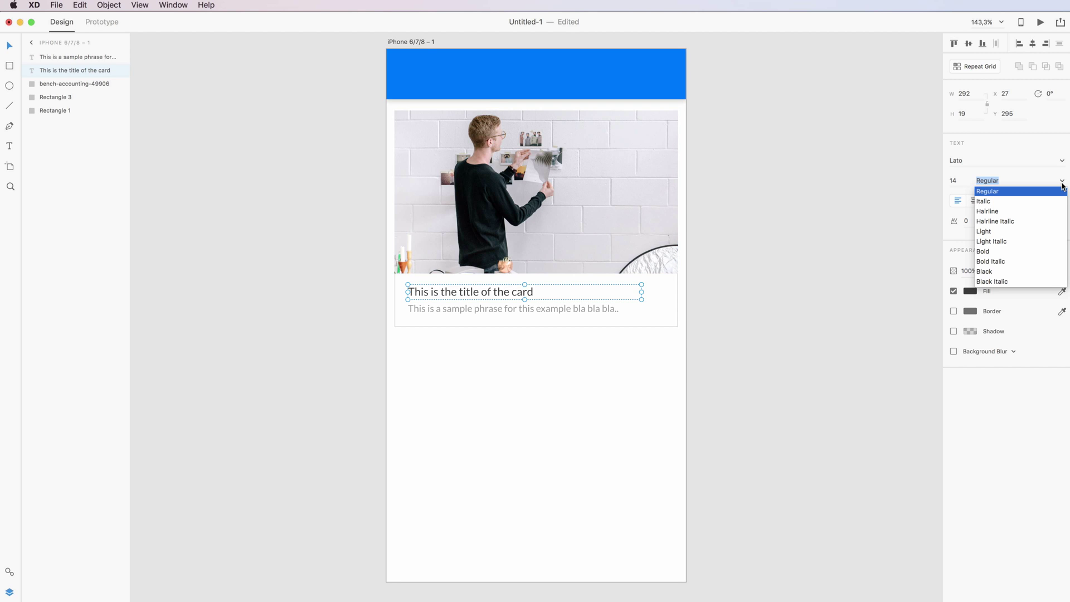
pyautogui.click(985, 251)
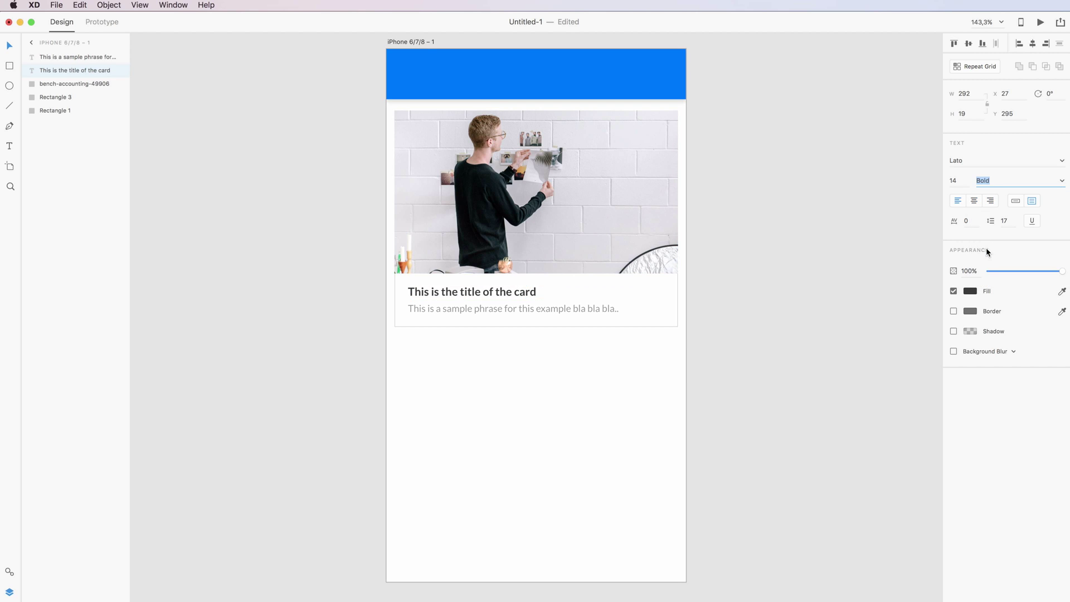
pyautogui.click(521, 402)
pyautogui.click(473, 292)
pyautogui.scroll(3, 473, 293)
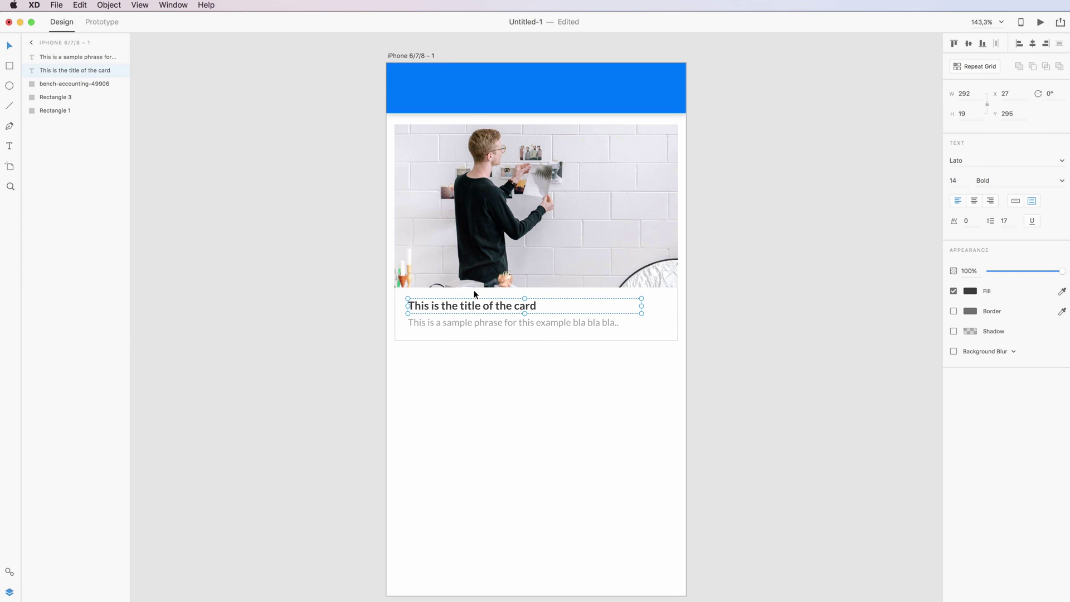
pyautogui.click(339, 278)
pyautogui.scroll(-3, 340, 278)
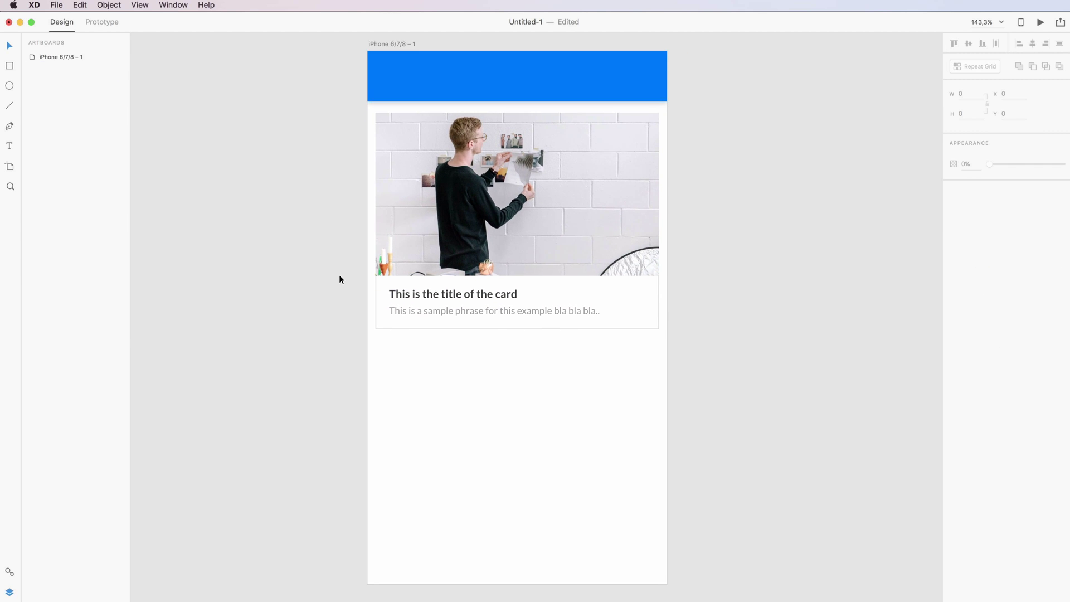
# Select the card's photo, texts and background and Option-drag a copy directly below
pyautogui.moveTo(325, 198); pyautogui.dragTo(625, 361)
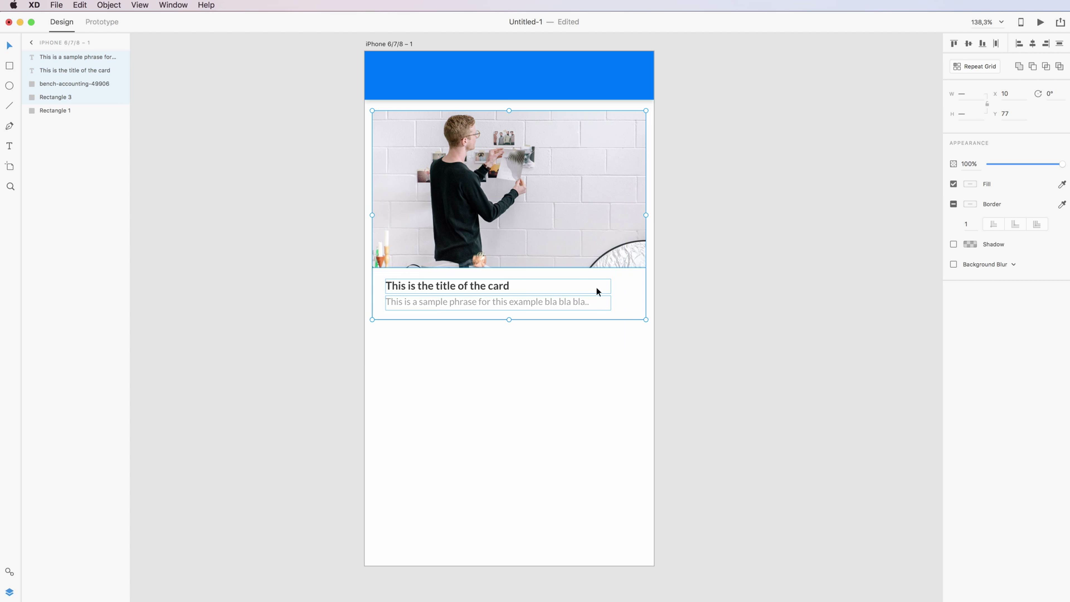
pyautogui.moveTo(493, 174); pyautogui.dragTo(496, 398)
pyautogui.click(683, 327)
pyautogui.hscroll(-3, 683, 326)
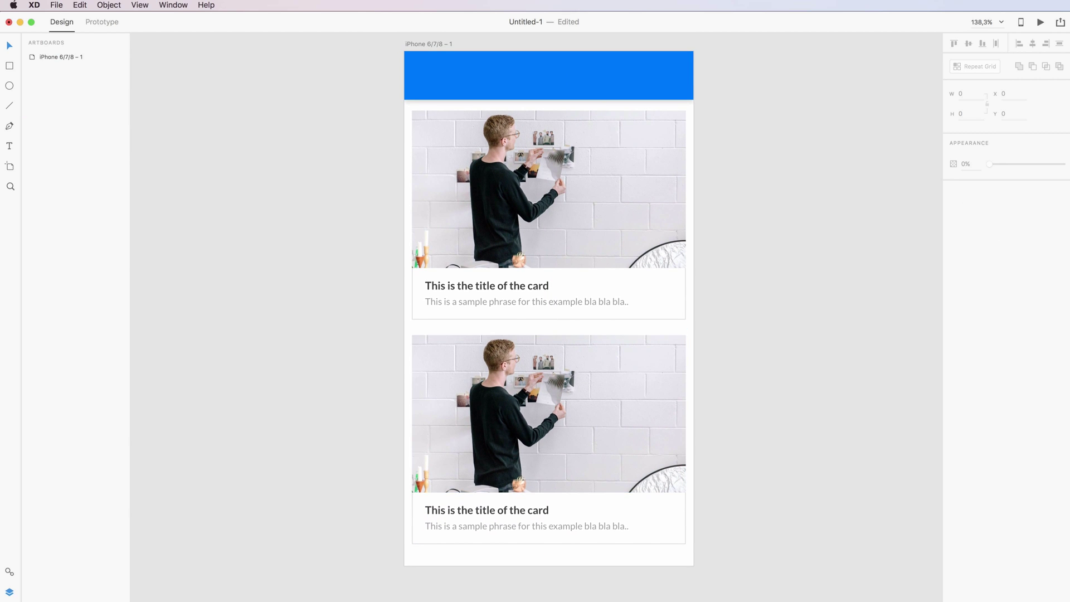
# Bring the Business folder in Finder forward and position its window beside the artboard
pyautogui.press('super+Tab')
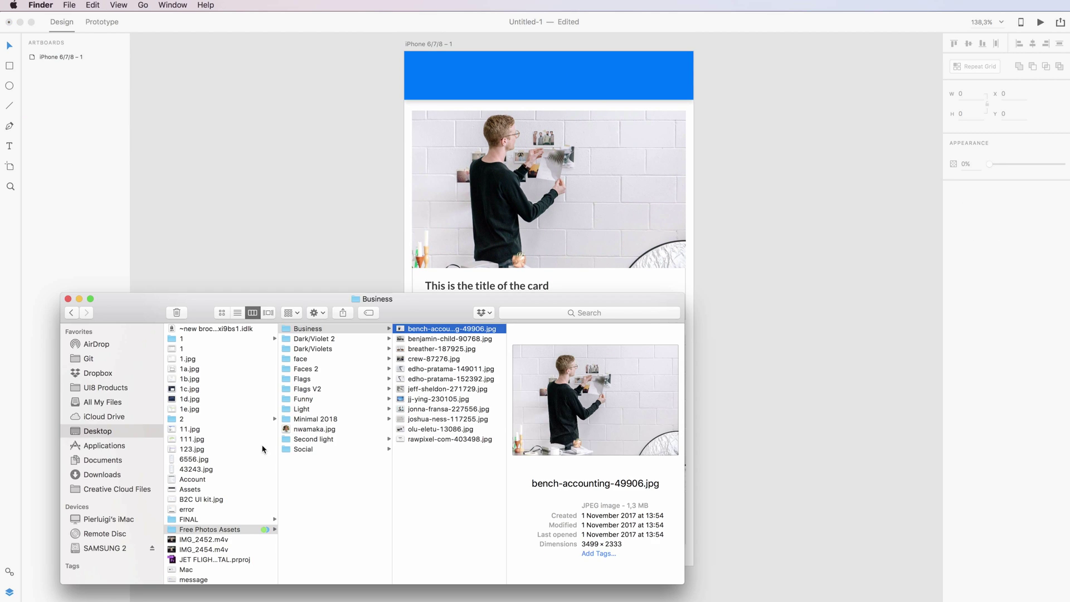
pyautogui.click(445, 339)
pyautogui.moveTo(432, 313); pyautogui.dragTo(774, 193)
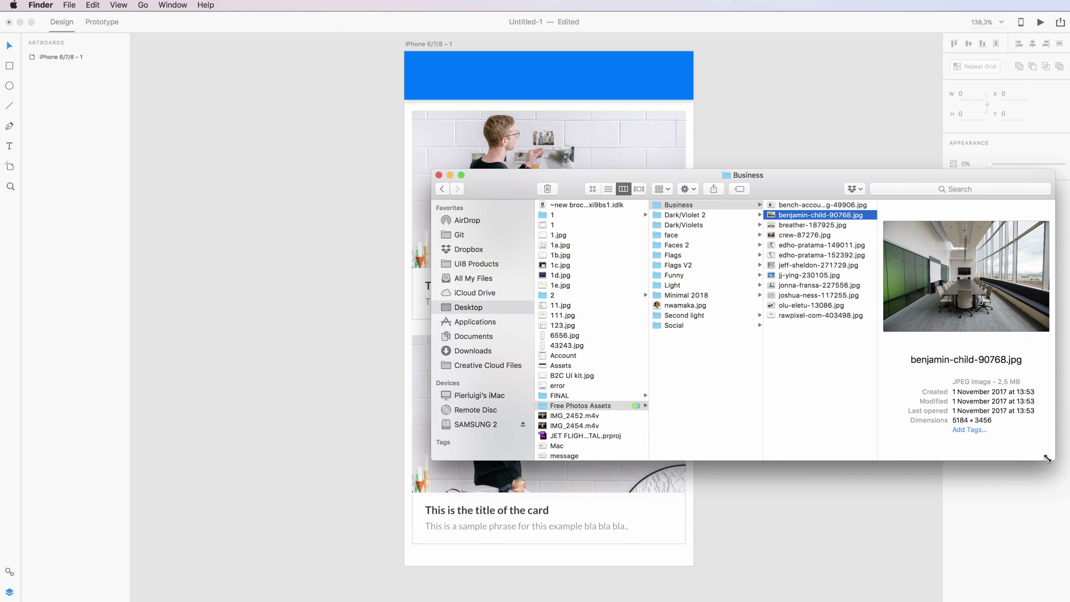
pyautogui.moveTo(1047, 458); pyautogui.dragTo(918, 453)
pyautogui.moveTo(786, 193); pyautogui.dragTo(812, 163)
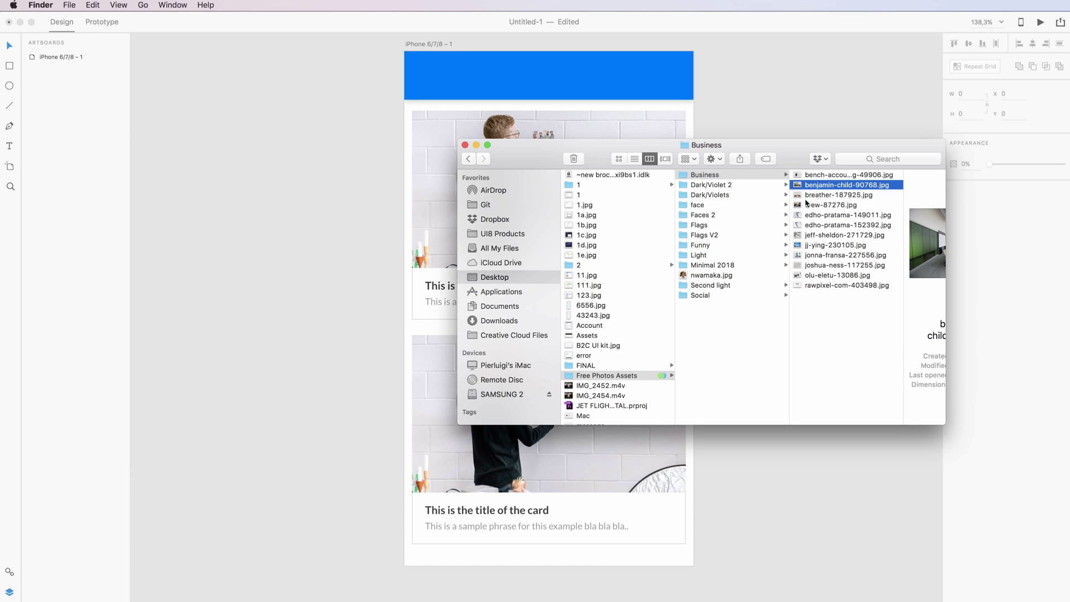
# Drop rawpixel-com-403498.jpg onto the lower card's image, replacing the duplicate photo
pyautogui.click(814, 277)
pyautogui.click(814, 283)
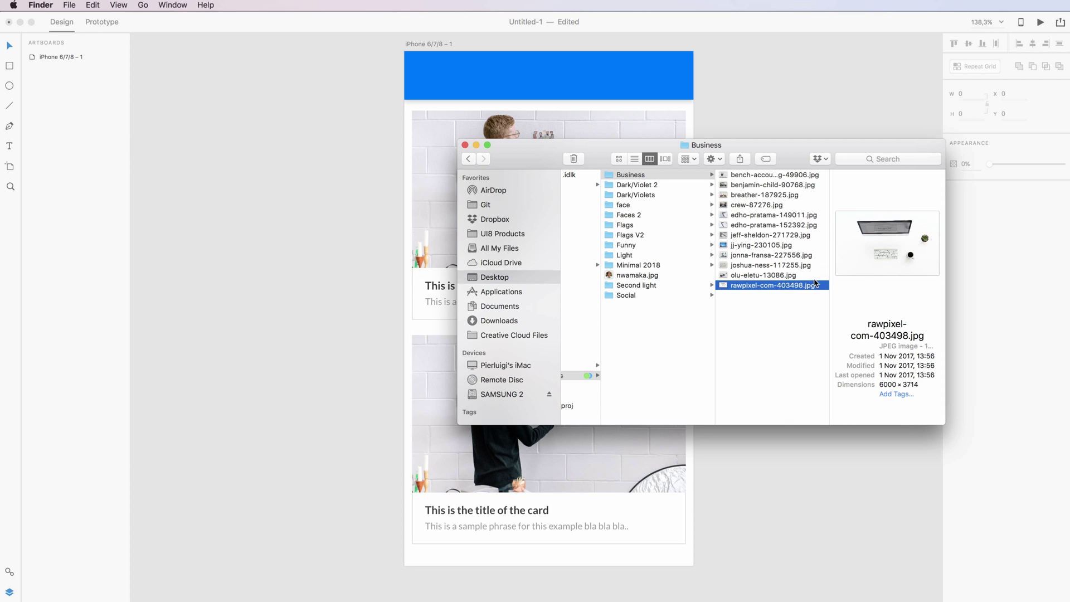
pyautogui.moveTo(814, 283); pyautogui.dragTo(482, 468)
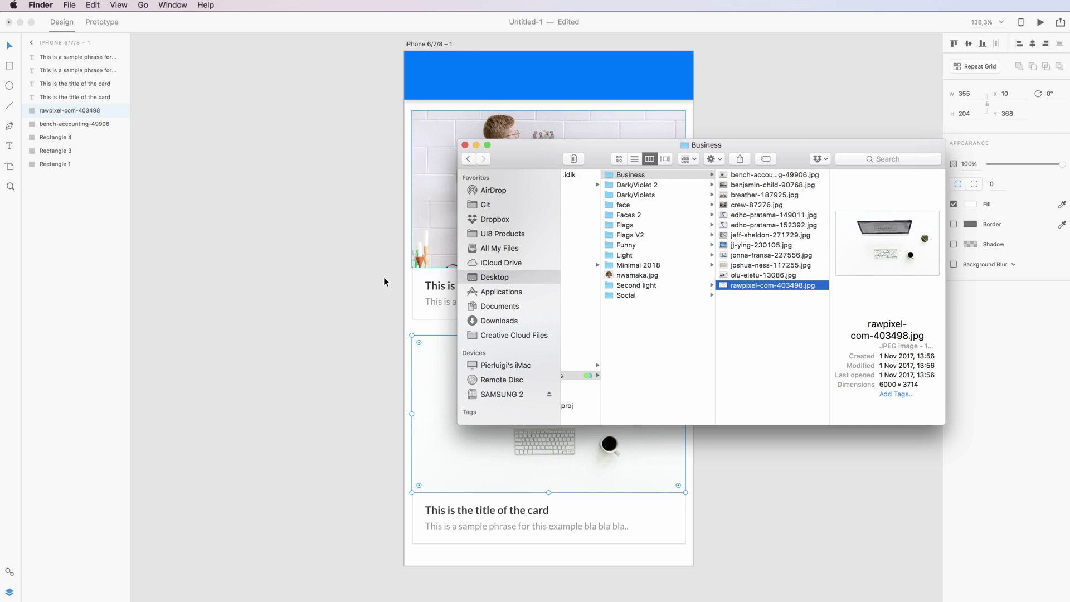
pyautogui.click(298, 368)
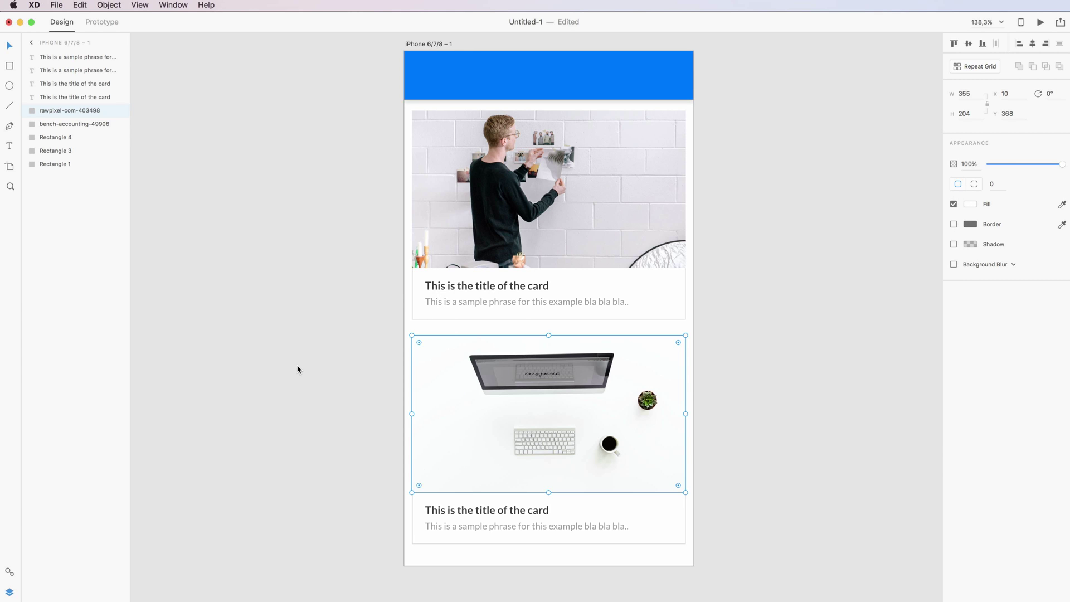
pyautogui.click(302, 365)
pyautogui.scroll(1, 302, 366)
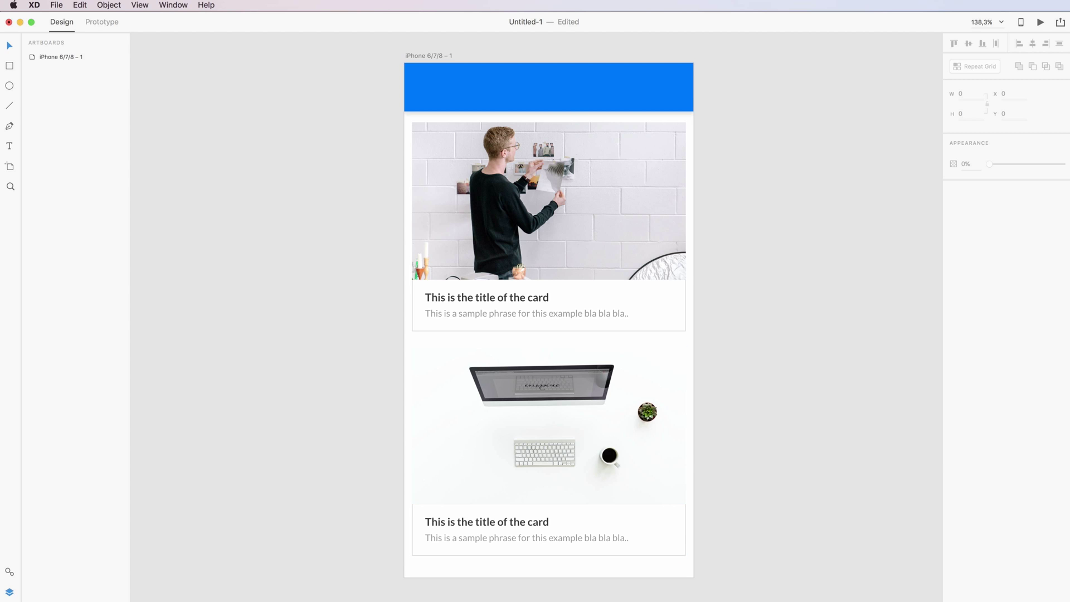
# In Finder, browse into the Light folder and preview photos down to scott-webb-199470.jpg
pyautogui.press('super+Tab')
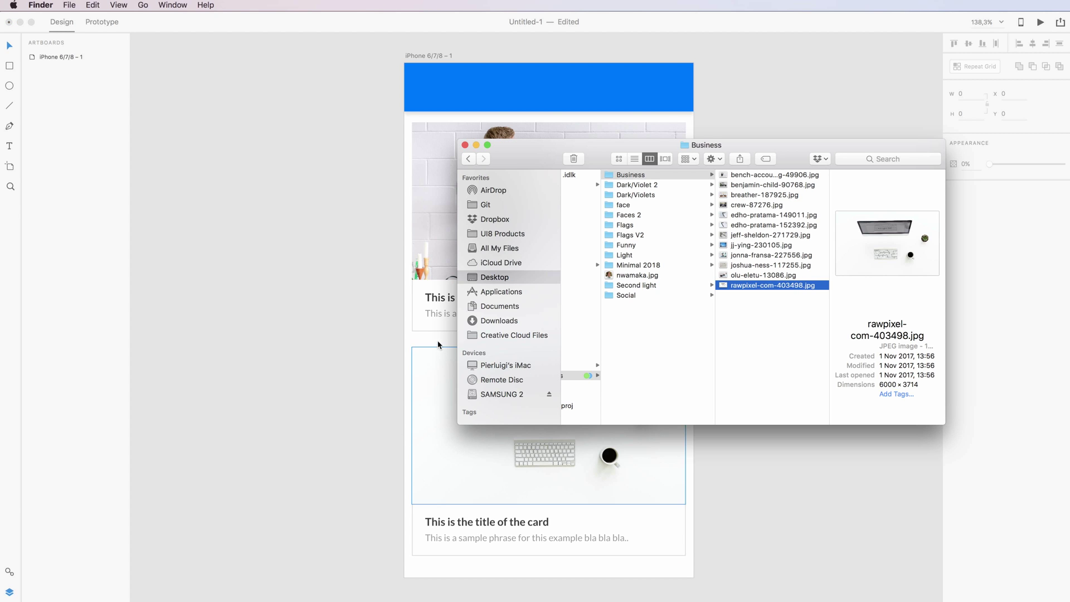
pyautogui.click(635, 198)
pyautogui.press('Down')
pyautogui.press('Down')
pyautogui.press('Down')
pyautogui.press('Down')
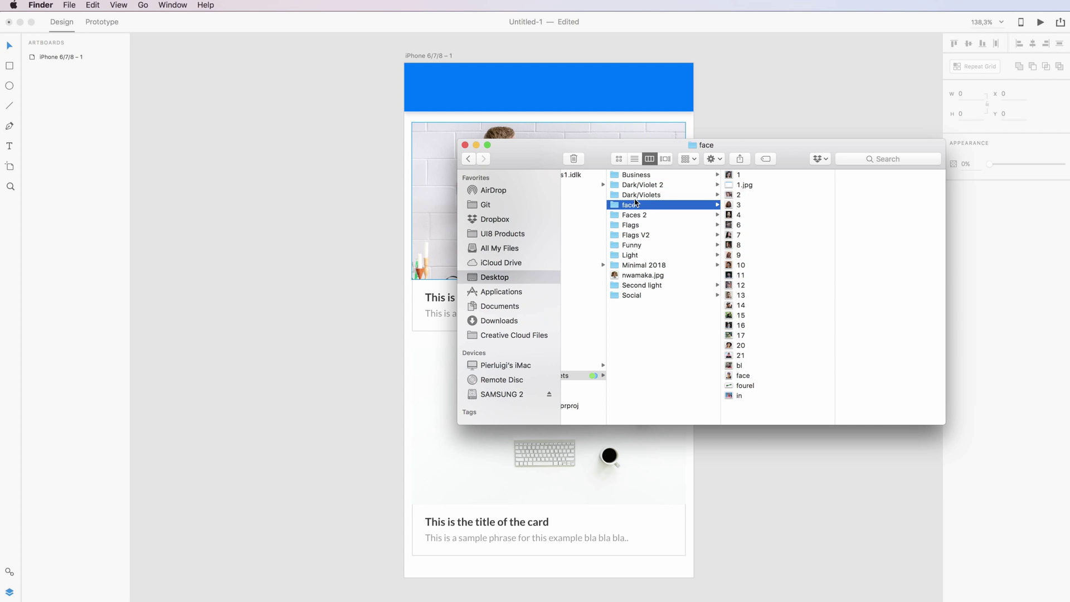
pyautogui.press('Down')
pyautogui.press('Down')
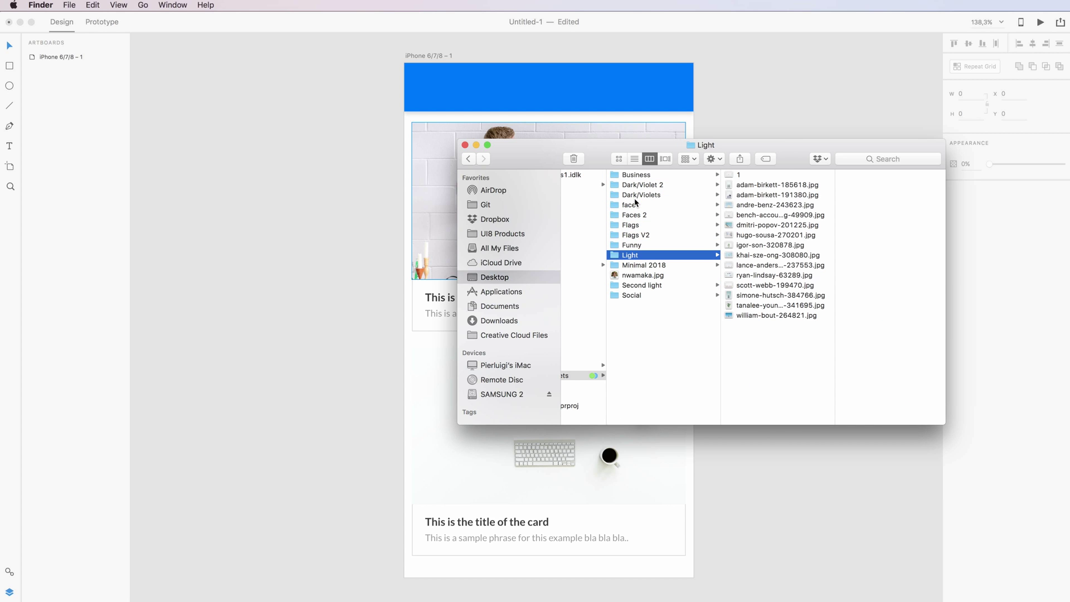
pyautogui.press('Right')
pyautogui.press('Down')
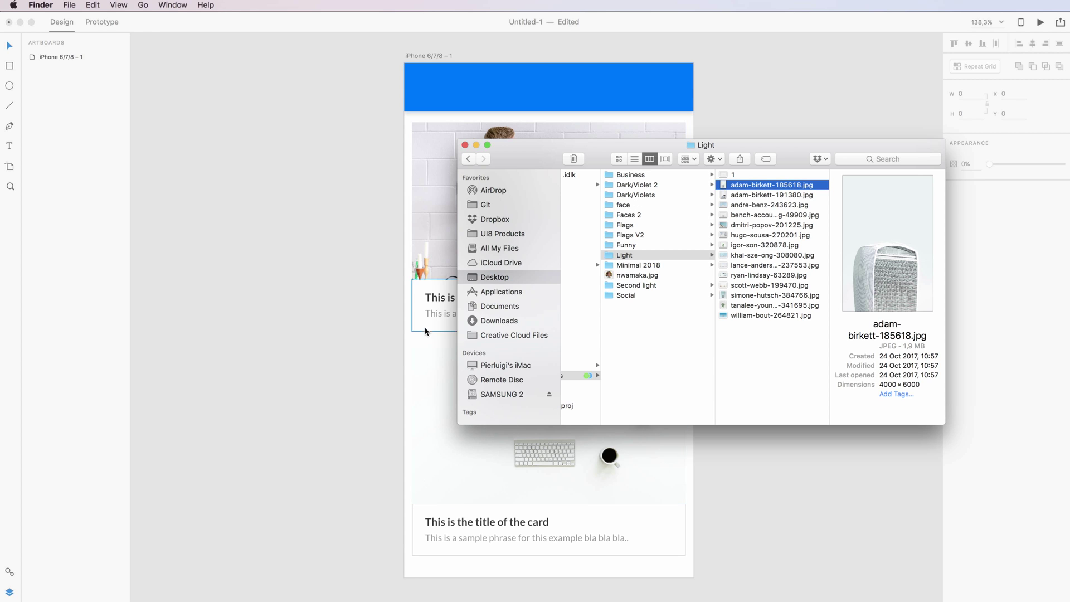
pyautogui.click(747, 264)
pyautogui.press('Down')
pyautogui.press('Down')
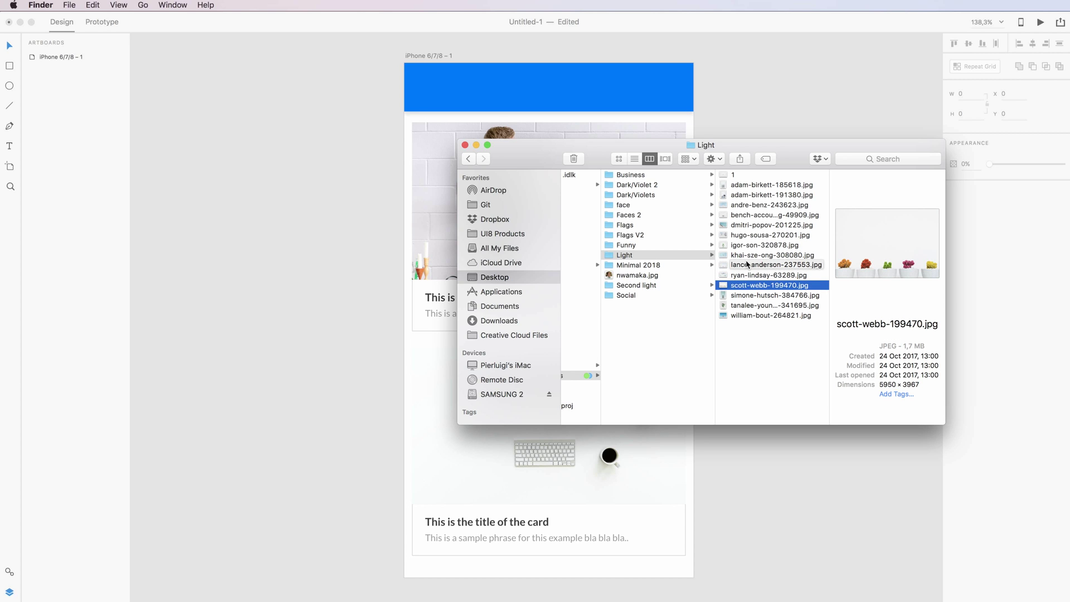
# Drop scott-webb-199470.jpg into the bottom card's image rectangle in XD and deselect it
pyautogui.moveTo(747, 285); pyautogui.dragTo(462, 459)
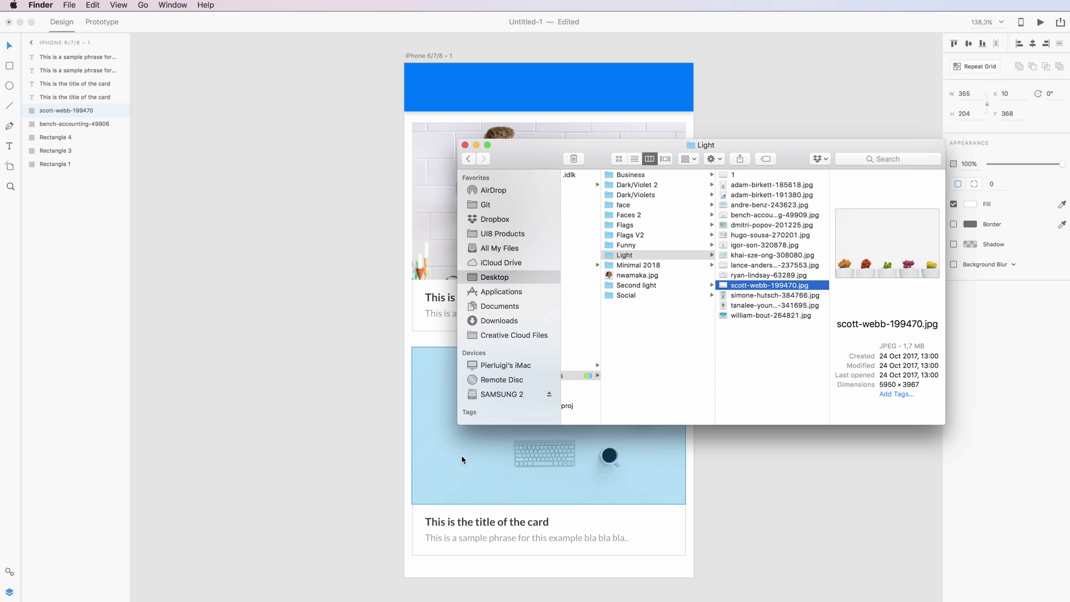
pyautogui.click(292, 344)
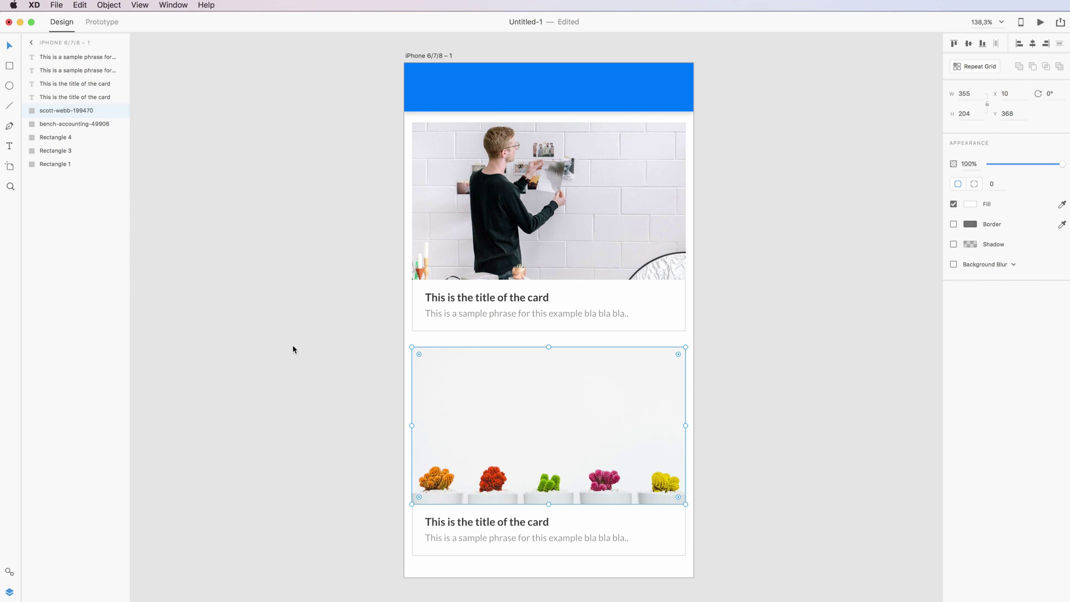
pyautogui.click(293, 349)
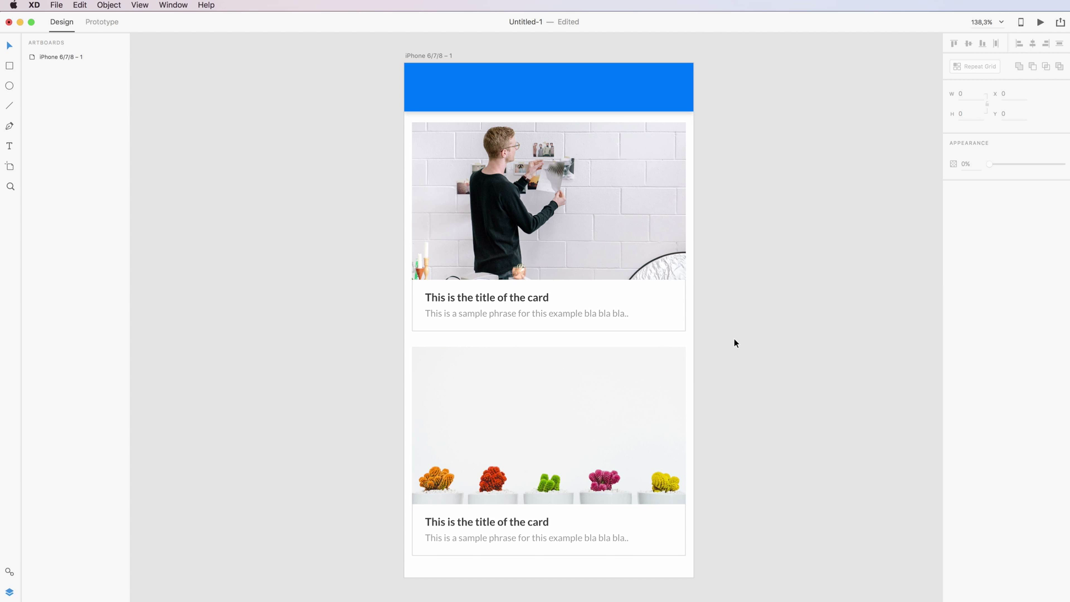
pyautogui.hscroll(-2, 734, 339)
pyautogui.hscroll(3, 734, 339)
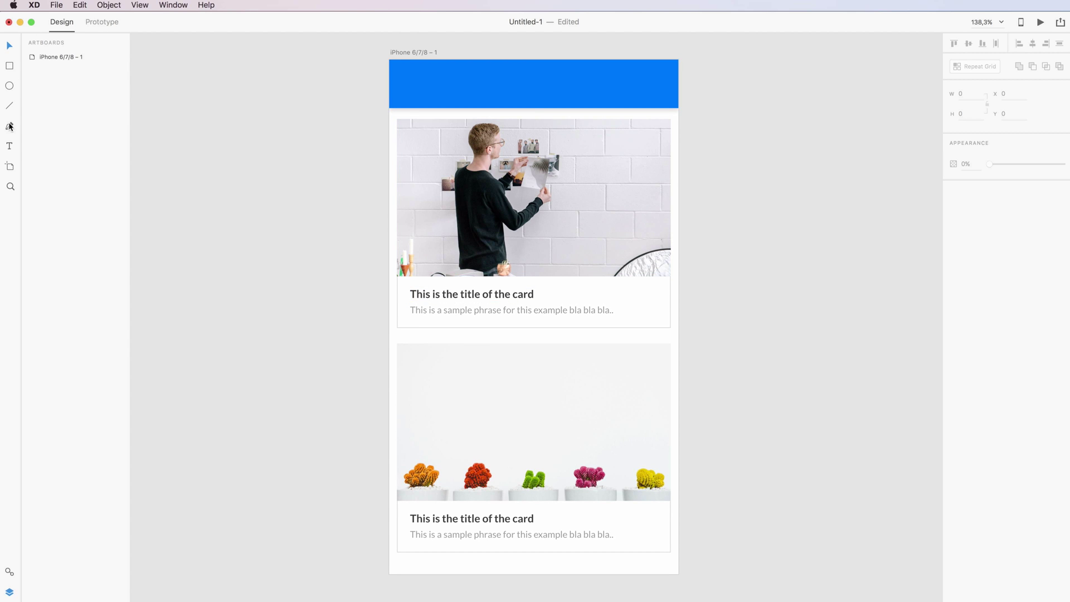
pyautogui.moveTo(396, 72); pyautogui.dragTo(597, 91)
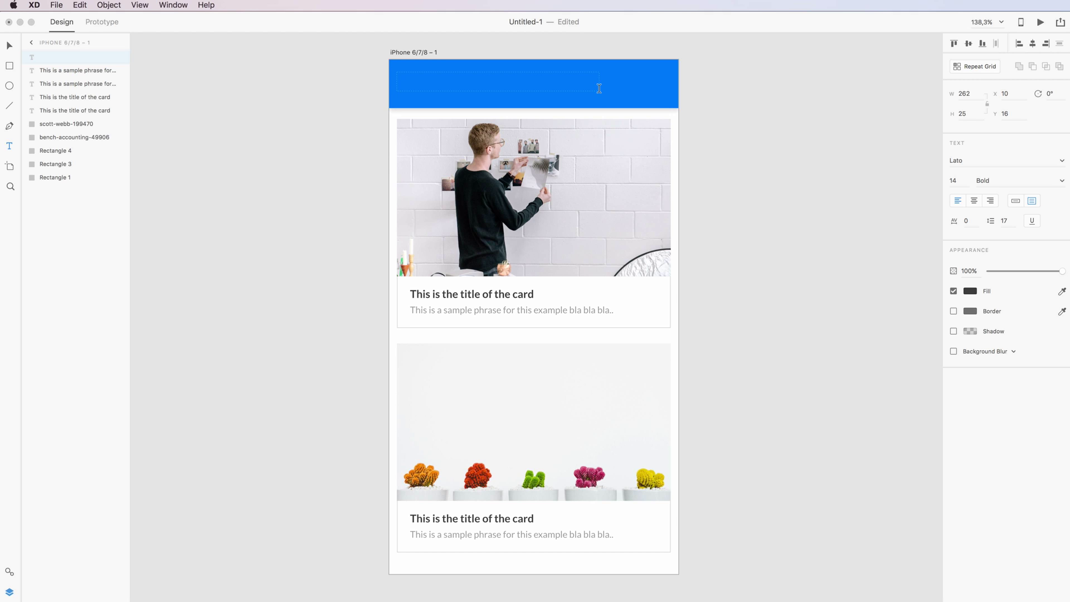
pyautogui.write('H')
pyautogui.press('super+a')
pyautogui.click(956, 183)
pyautogui.press('Up')
pyautogui.press('Up')
pyautogui.press('Up')
pyautogui.press('Up')
pyautogui.press('Up')
pyautogui.press('Up')
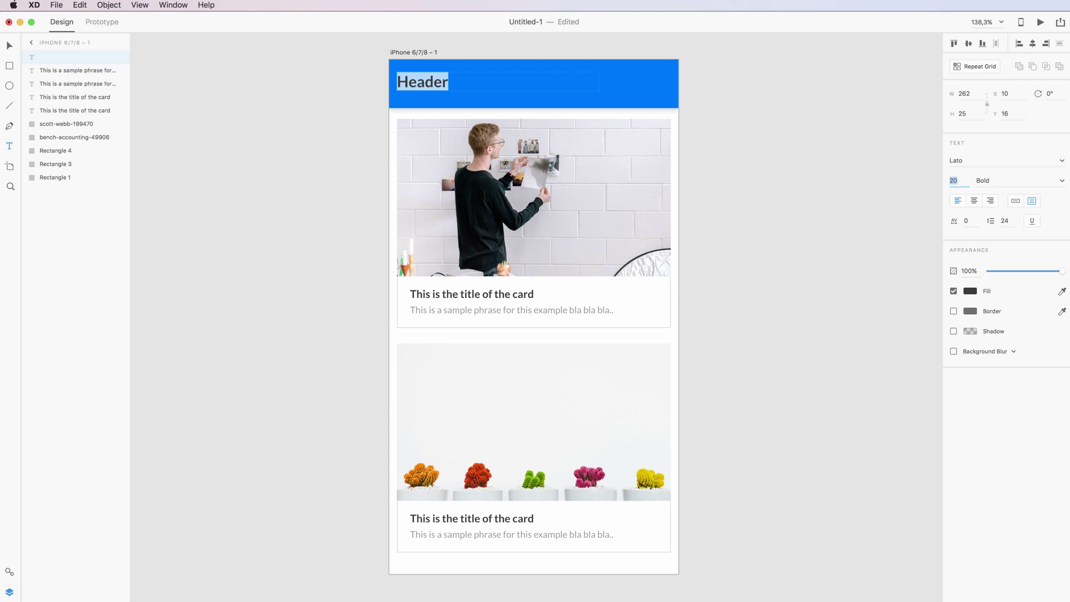
pyautogui.press('Up')
pyautogui.press('Tab')
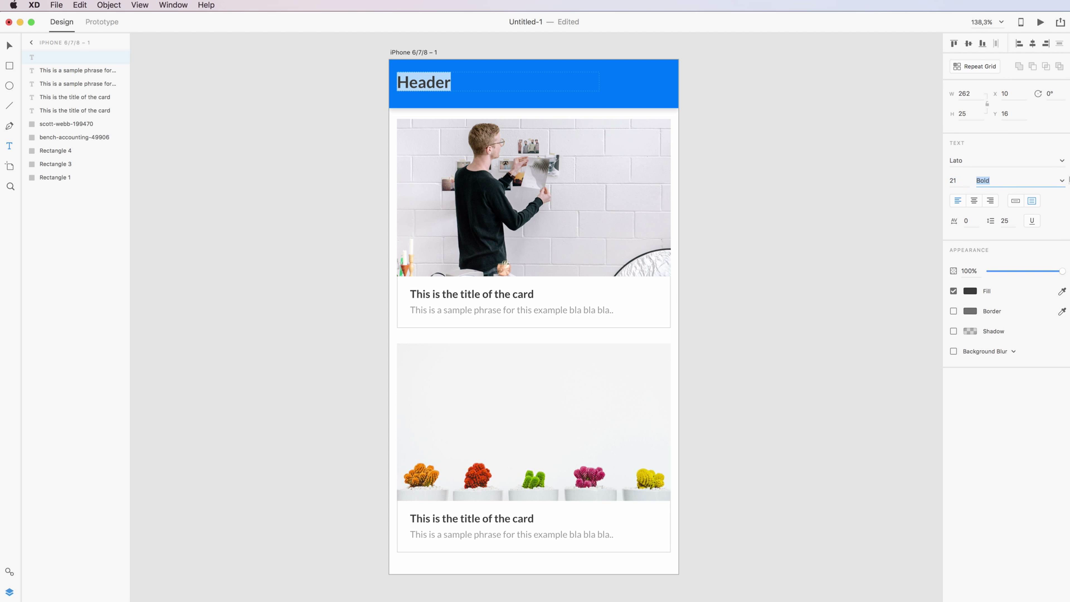
pyautogui.click(1062, 180)
pyautogui.click(990, 193)
pyautogui.click(11, 47)
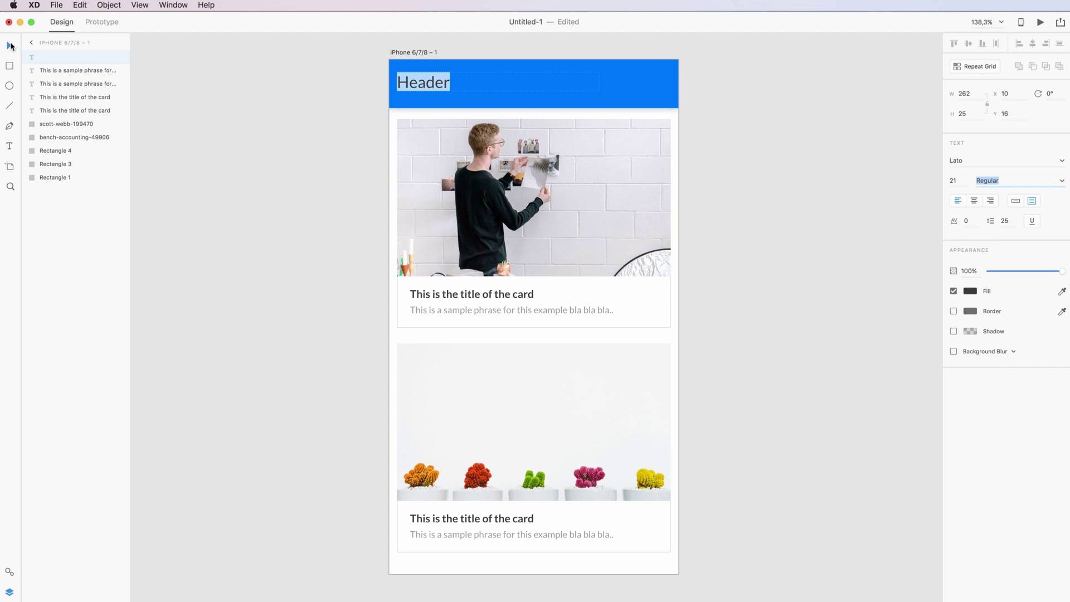
pyautogui.moveTo(411, 78); pyautogui.dragTo(483, 84)
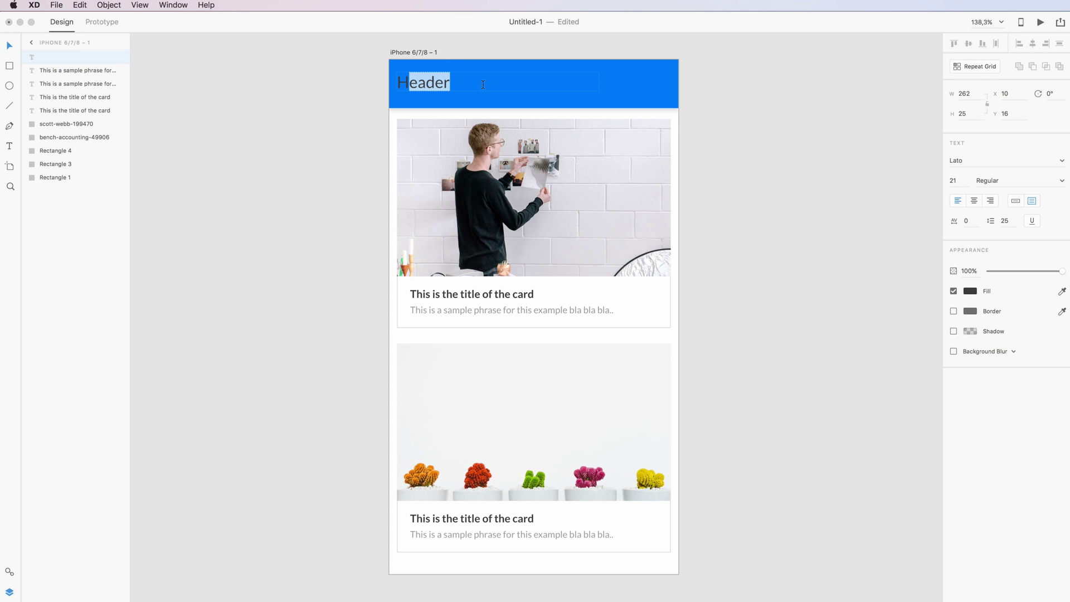
pyautogui.write('EADER')
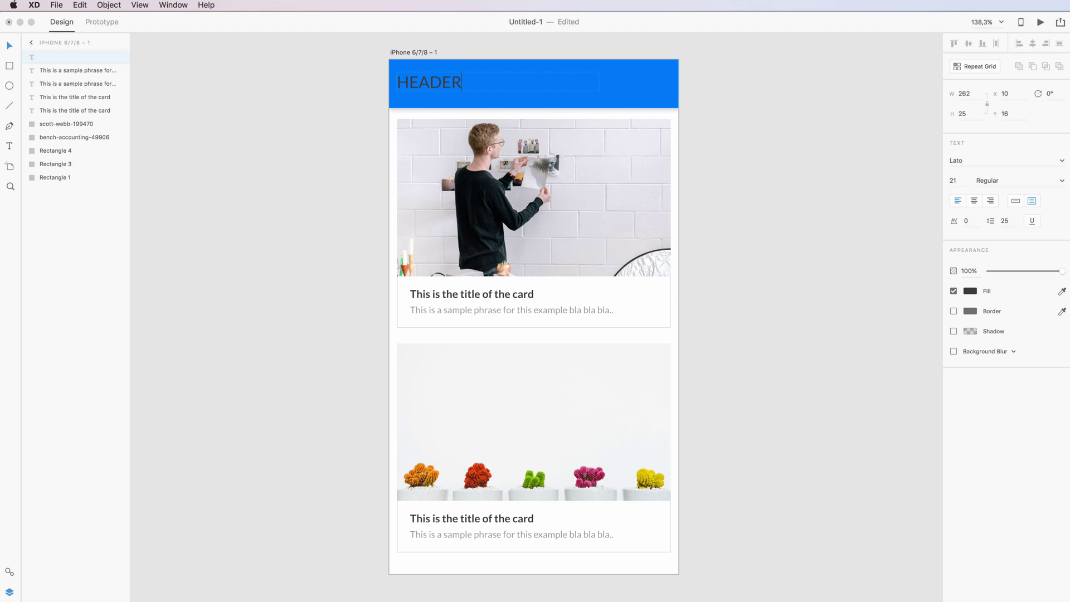
pyautogui.press('Escape')
pyautogui.press('Delete')
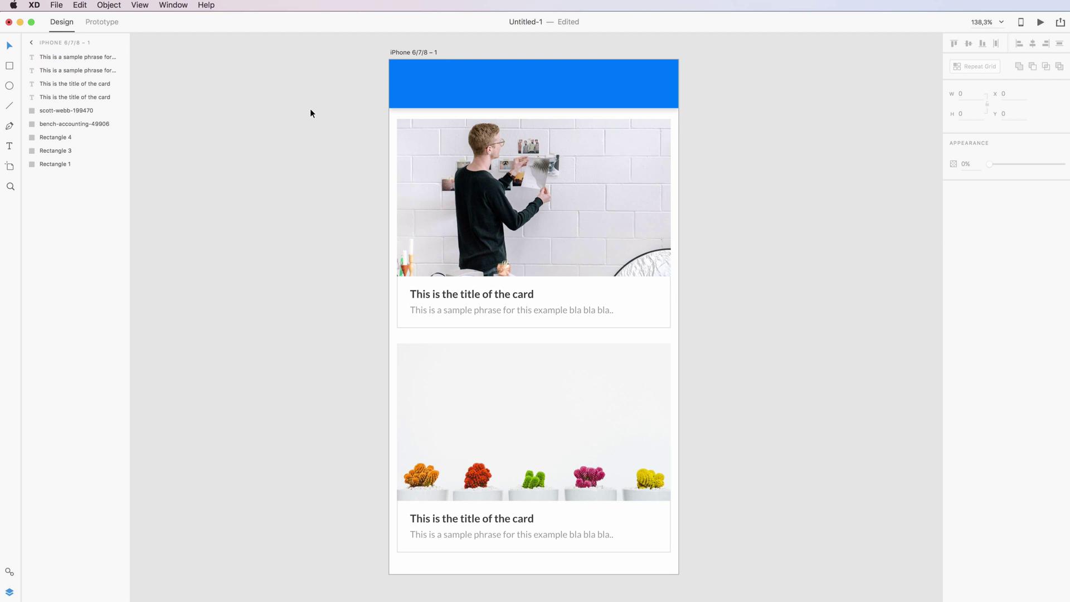
pyautogui.click(58, 5)
# Undo the deletion to restore the HEADER text and set its fill to #FFFFFF
pyautogui.click(84, 18)
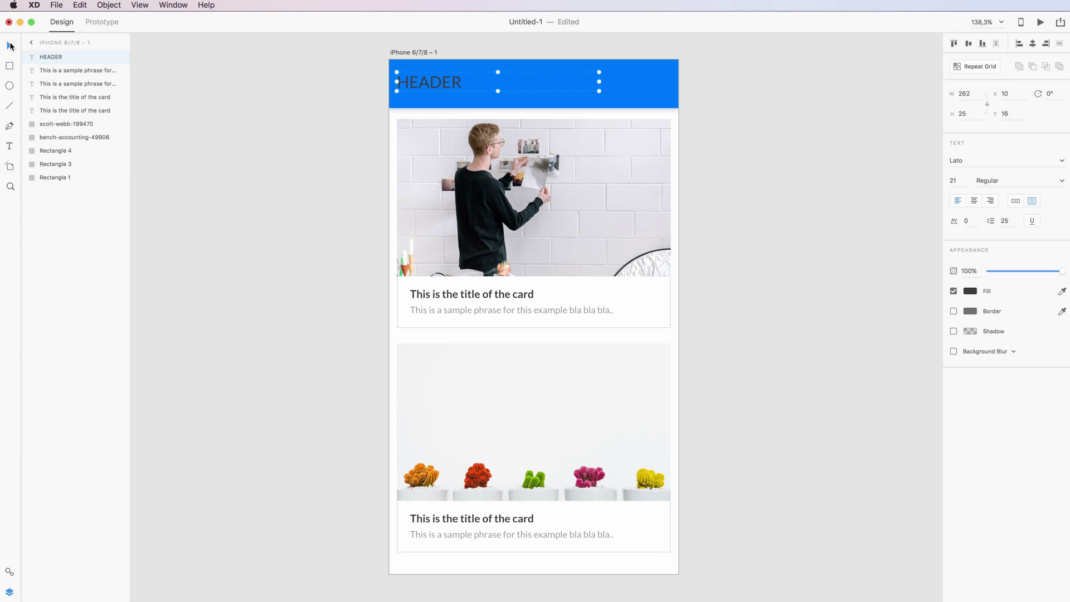
pyautogui.moveTo(448, 83); pyautogui.dragTo(448, 86)
pyautogui.click(974, 291)
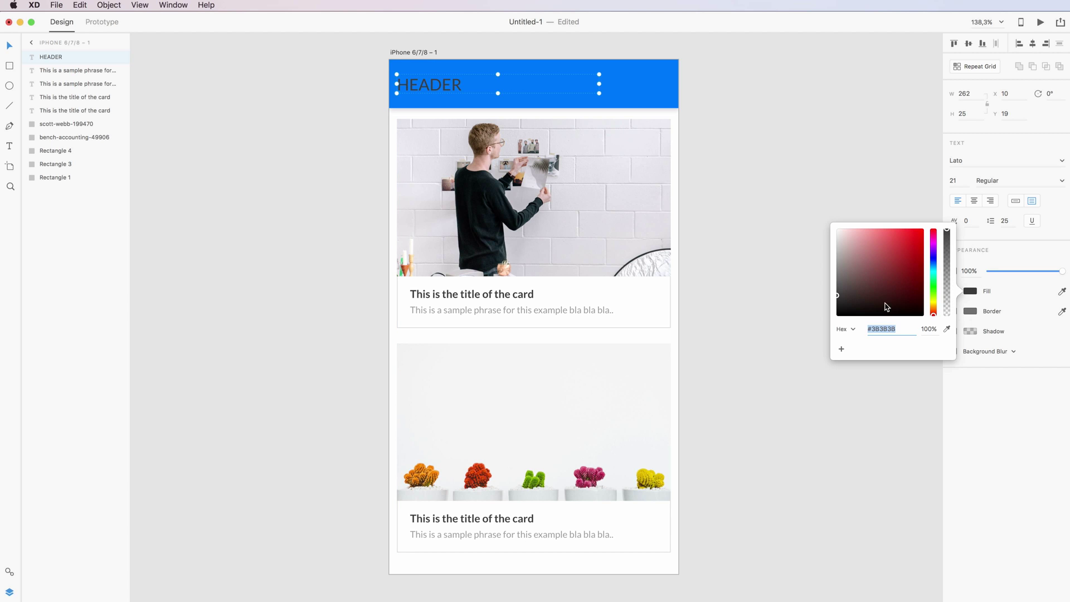
pyautogui.write('ffffff')
pyautogui.press('Escape')
# Stretch the HEADER text box to both artboard edges and left-align the text
pyautogui.click(418, 88)
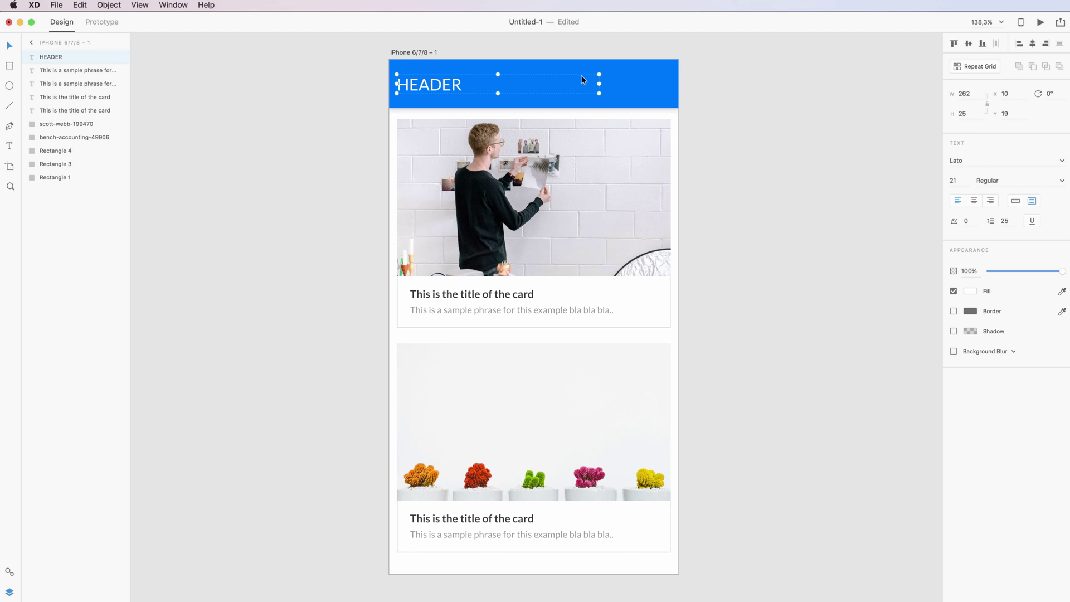
pyautogui.moveTo(599, 81); pyautogui.dragTo(678, 82)
pyautogui.moveTo(395, 83); pyautogui.dragTo(392, 84)
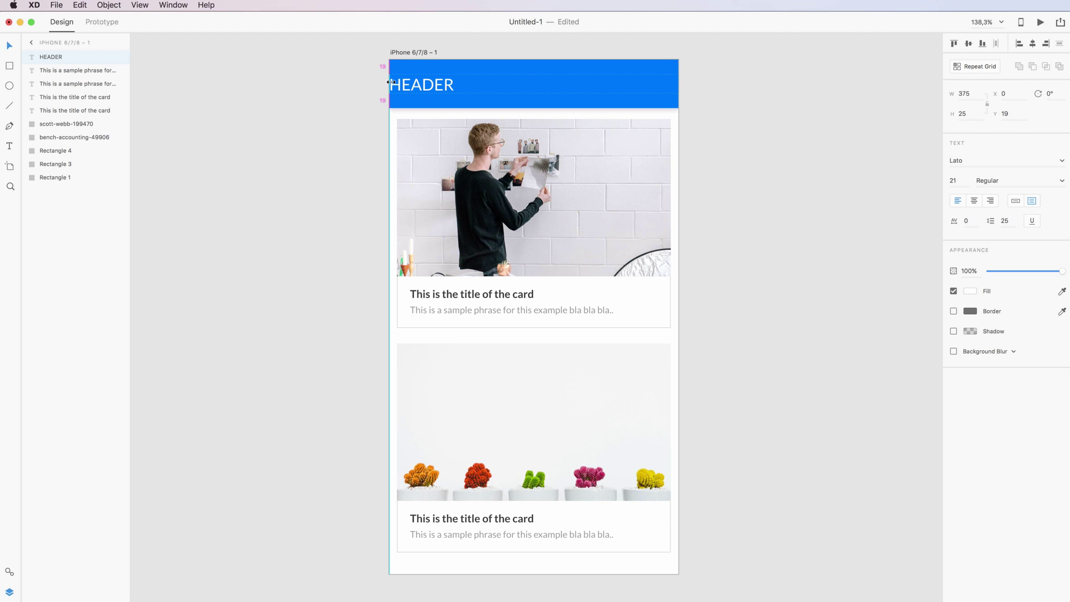
pyautogui.click(975, 201)
pyautogui.moveTo(545, 86); pyautogui.dragTo(543, 82)
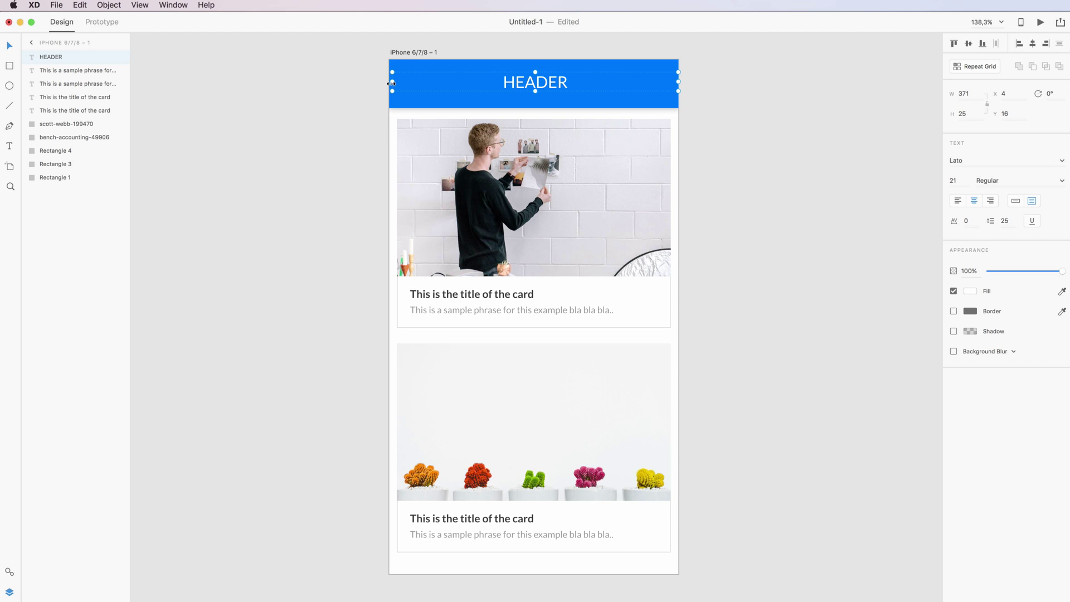
pyautogui.moveTo(394, 82); pyautogui.dragTo(397, 82)
pyautogui.click(958, 202)
pyautogui.click(746, 305)
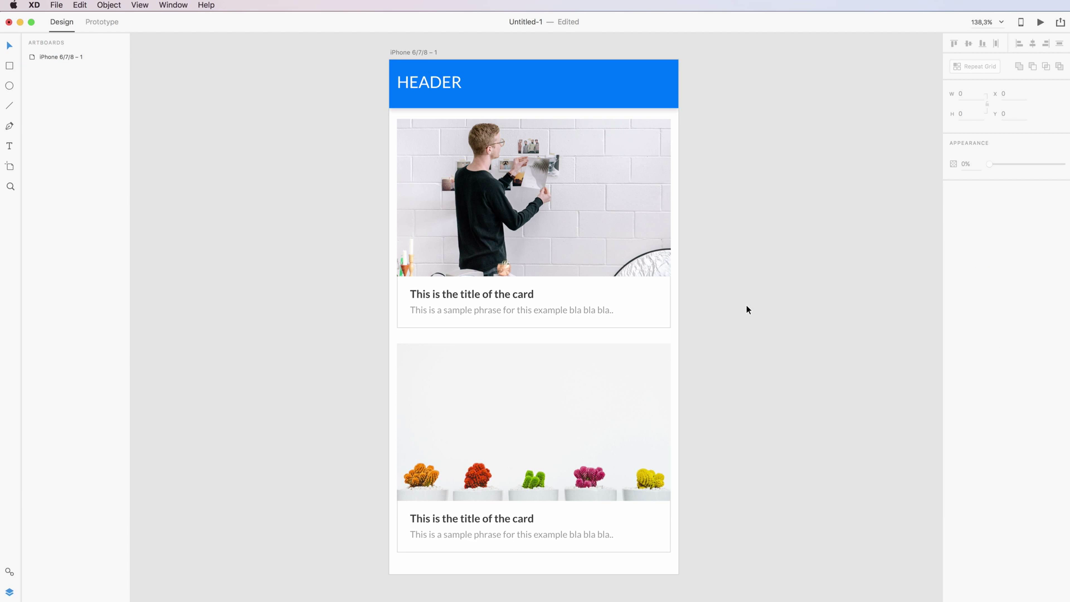
# Set the HEADER text's font size to 18
pyautogui.scroll(2, 747, 305)
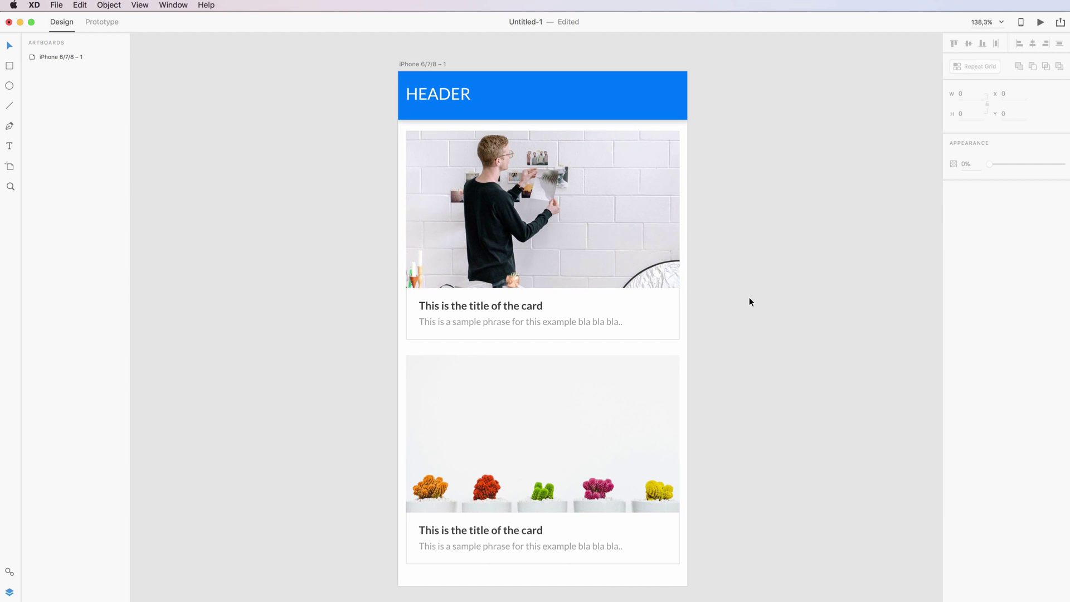
pyautogui.click(457, 102)
pyautogui.click(953, 180)
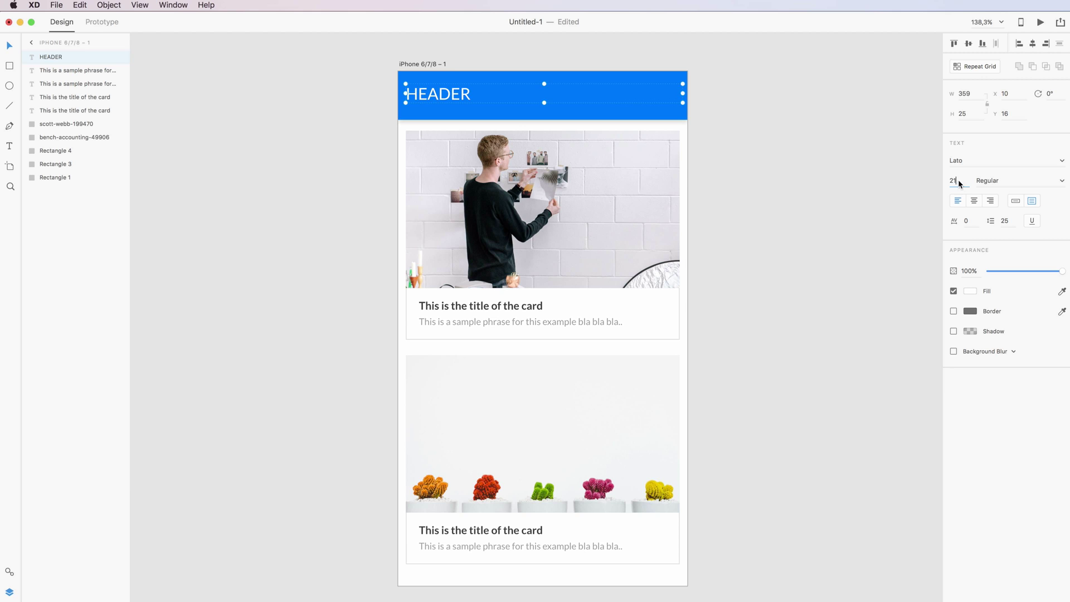
pyautogui.write('18')
pyautogui.press('Return')
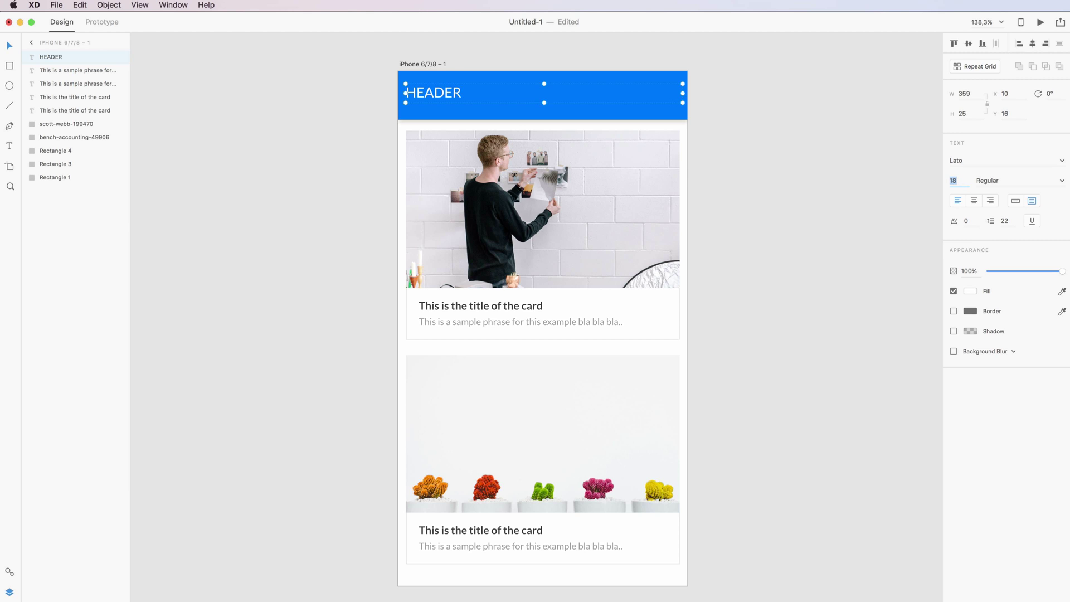
# Nudge the HEADER text a few pixels lower in the blue bar, then deselect
pyautogui.click(809, 227)
pyautogui.click(436, 88)
pyautogui.moveTo(436, 88); pyautogui.dragTo(436, 88)
pyautogui.click(232, 192)
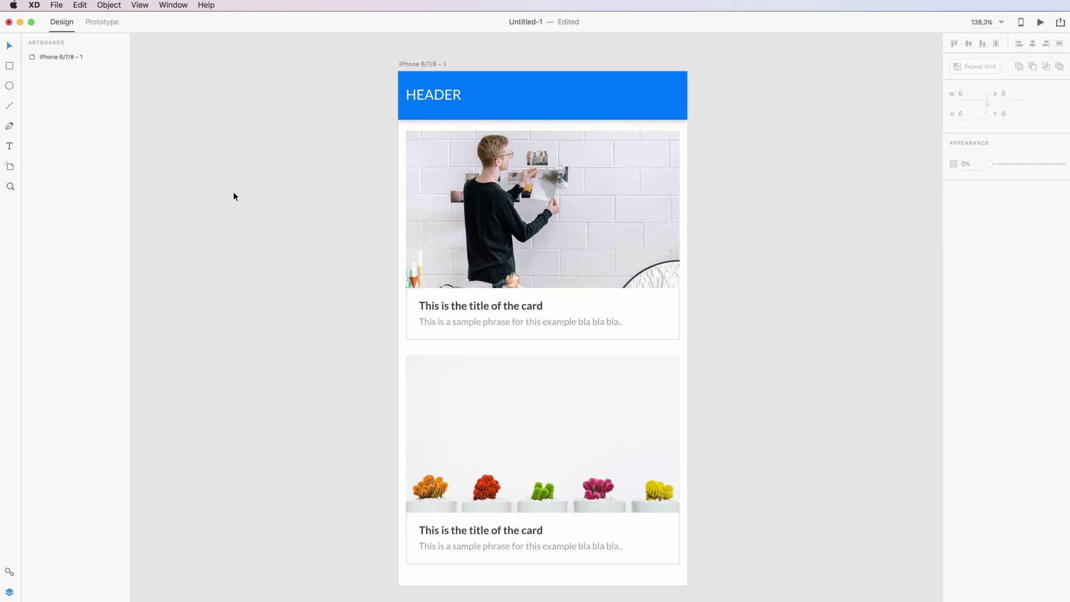